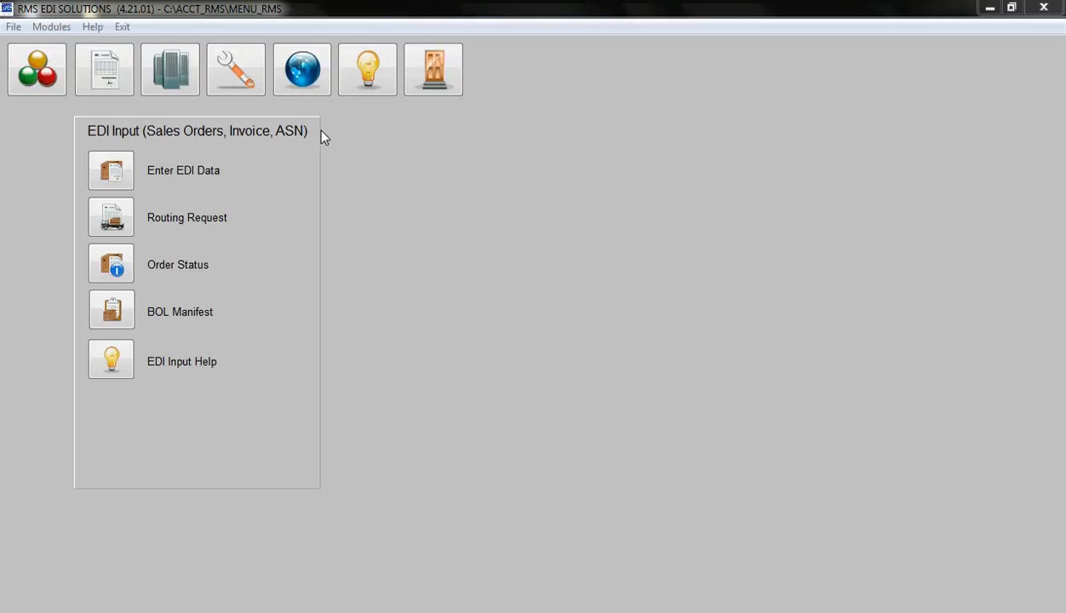
Open Send / Receive and receive the new EDI documents, agreeing to continue with the receive
left_click(303, 76)
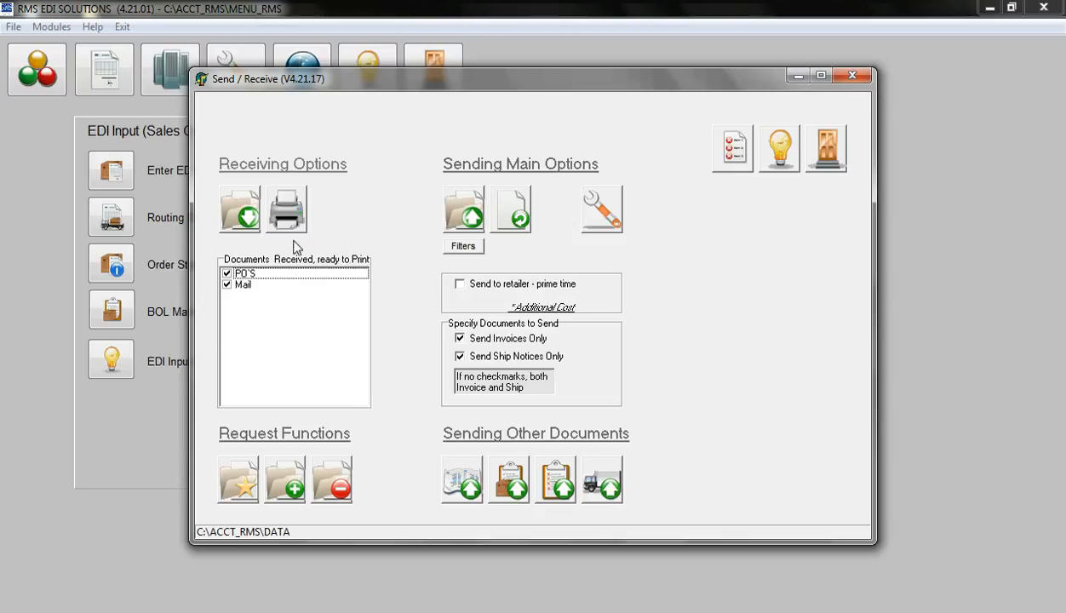
left_click(247, 219)
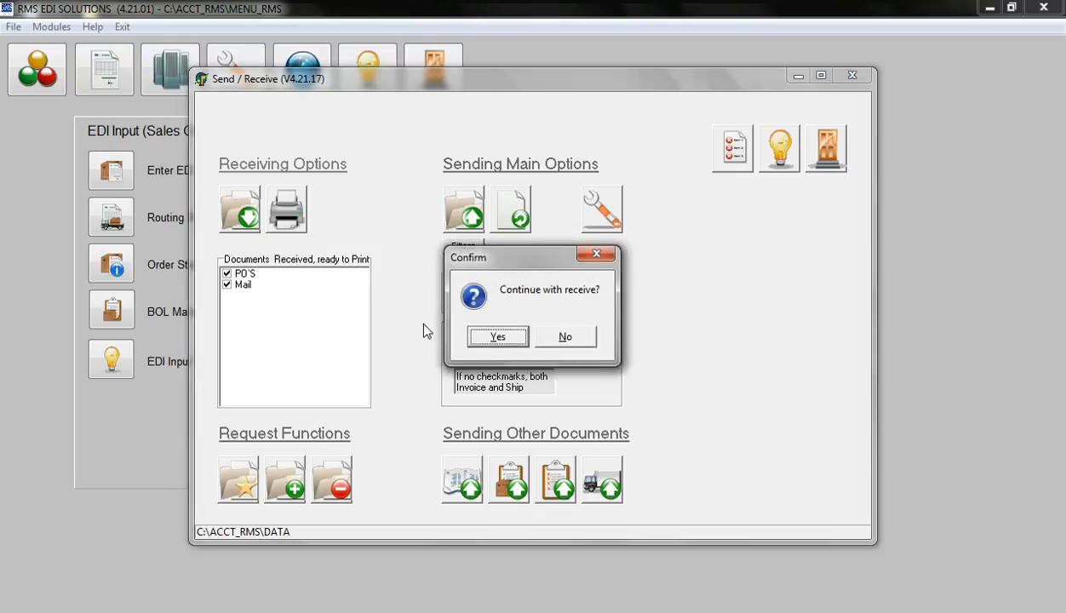
left_click(504, 342)
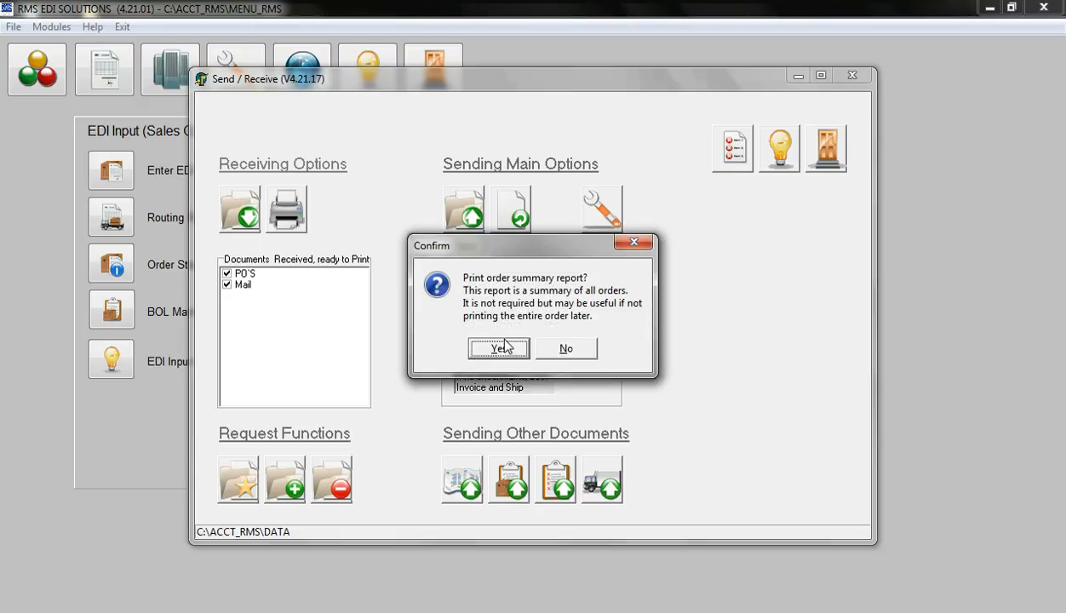
Preview the order summary report of the received orders in a maximized window, closing the preview when done
left_click(499, 349)
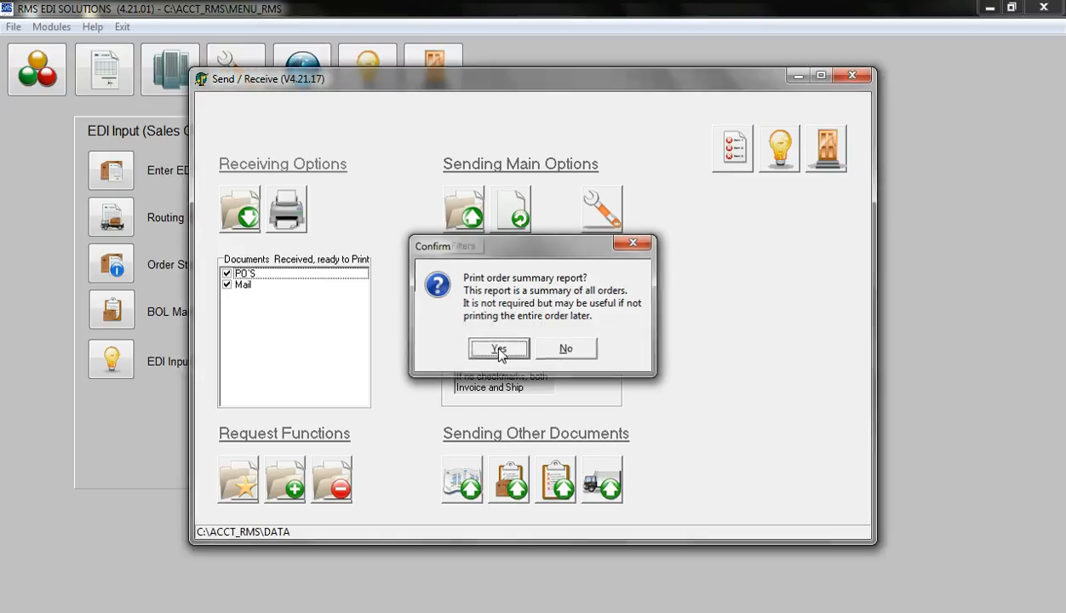
left_click(706, 165)
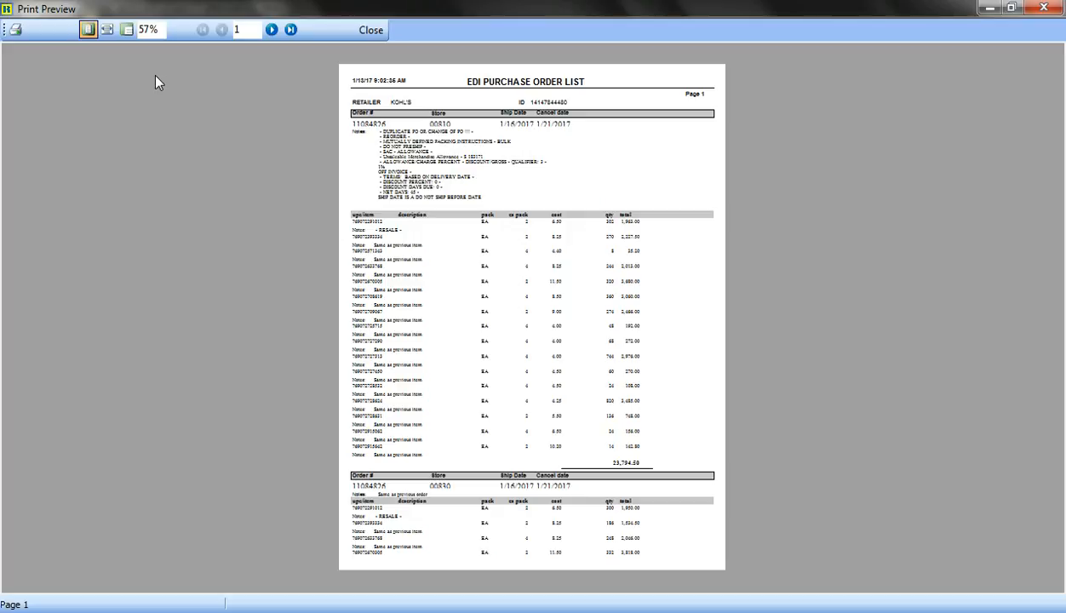
left_click(370, 31)
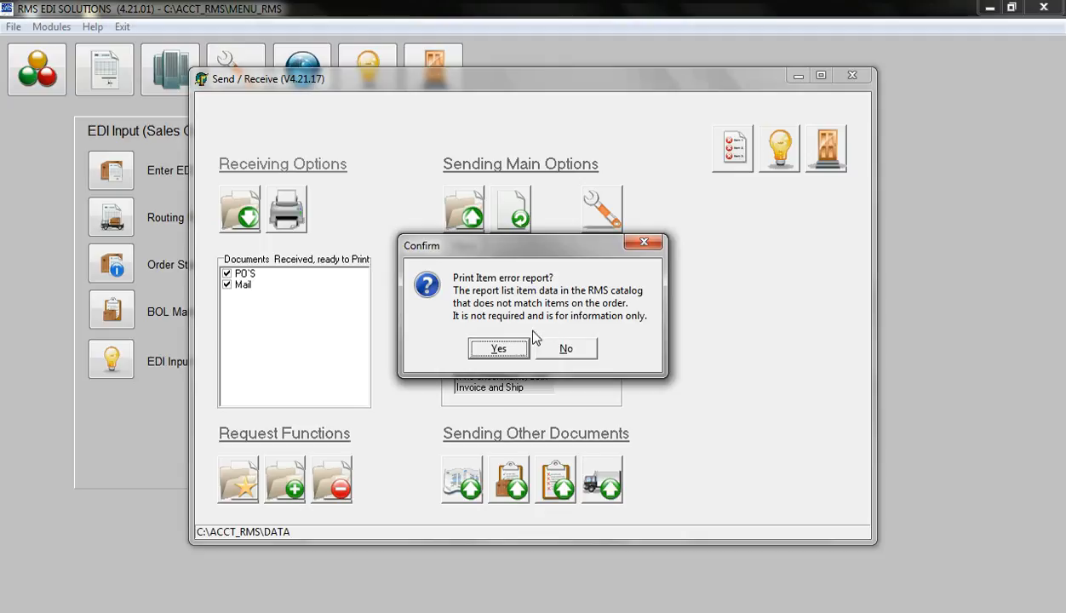
Preview the item error report in a maximized window at 100% zoom, closing the preview when done
left_click(500, 347)
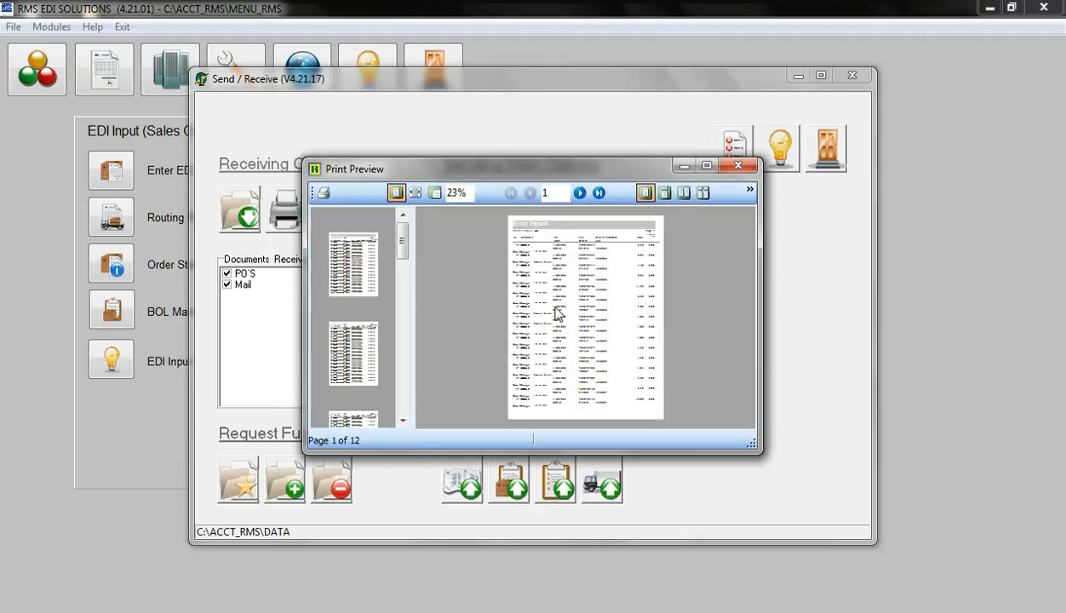
left_click(707, 165)
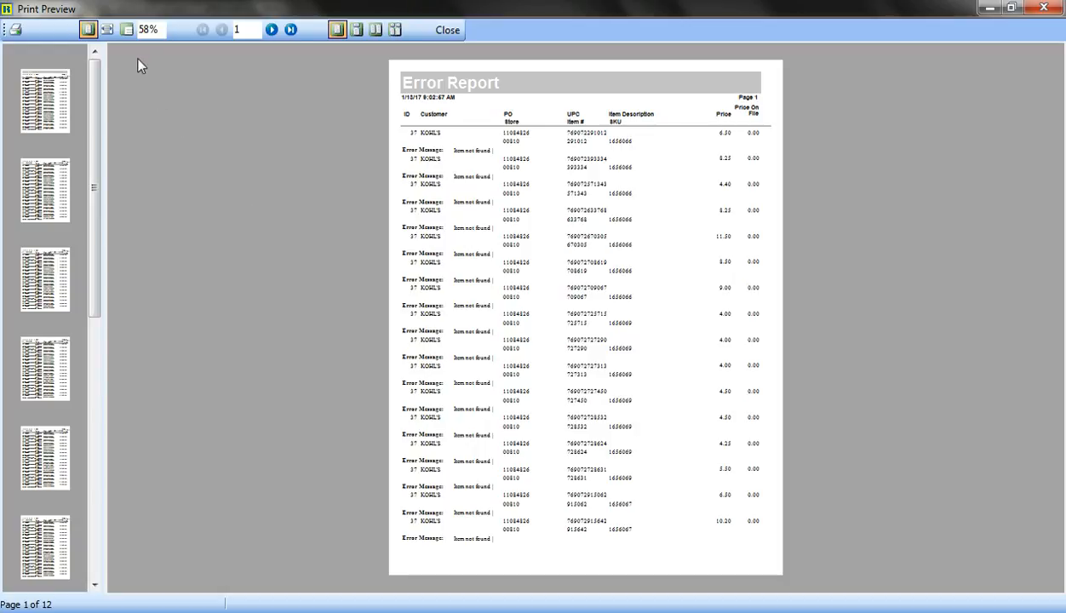
left_click(126, 30)
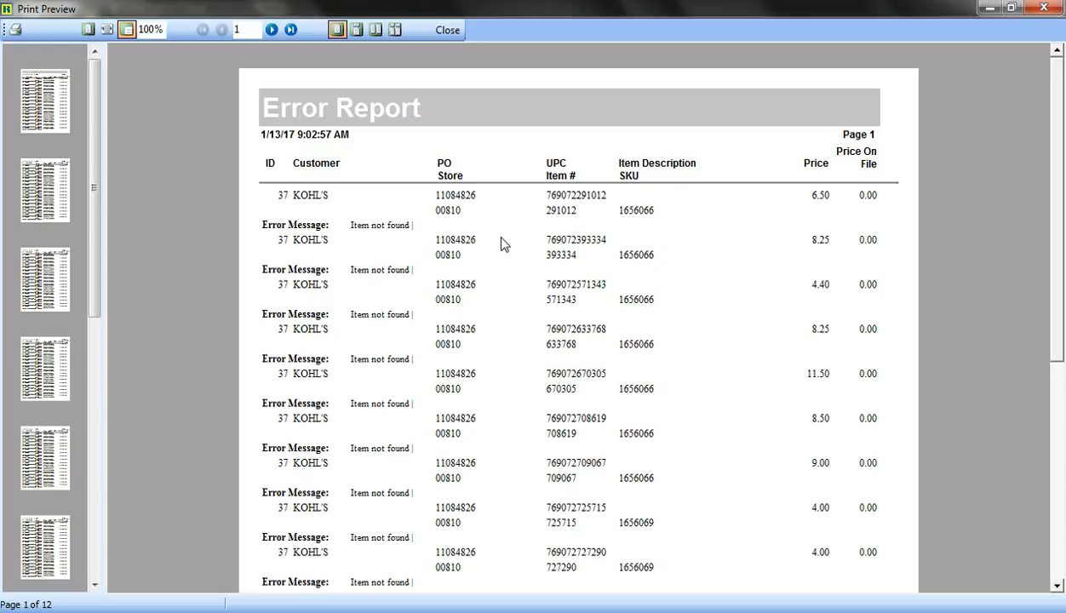
left_click(445, 31)
Complete the receive, acknowledge the reminder to export order data, and exit Send / Receive
left_click(532, 331)
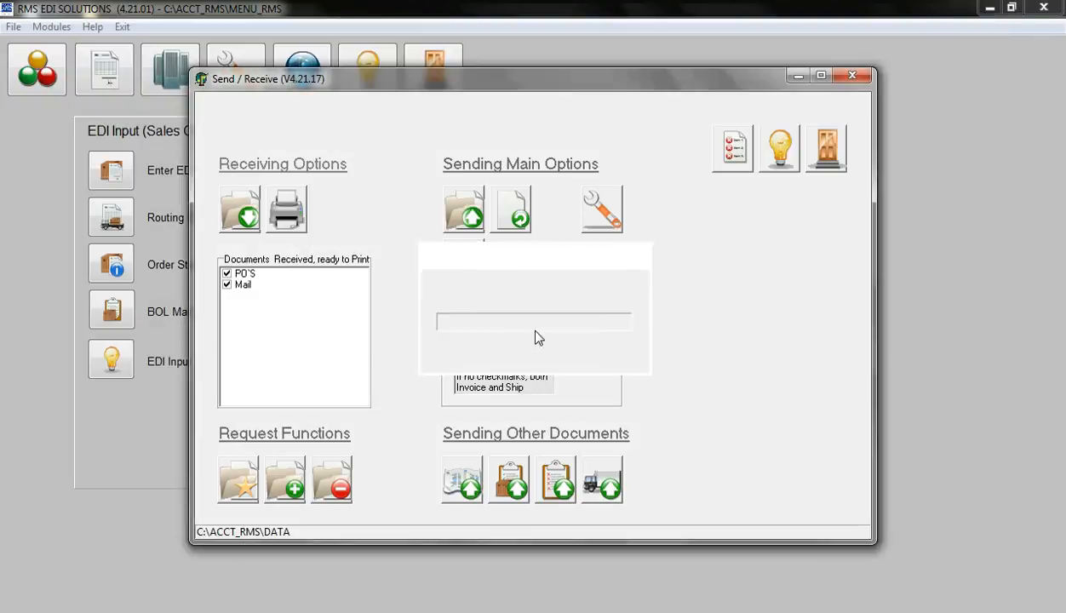
left_click(534, 331)
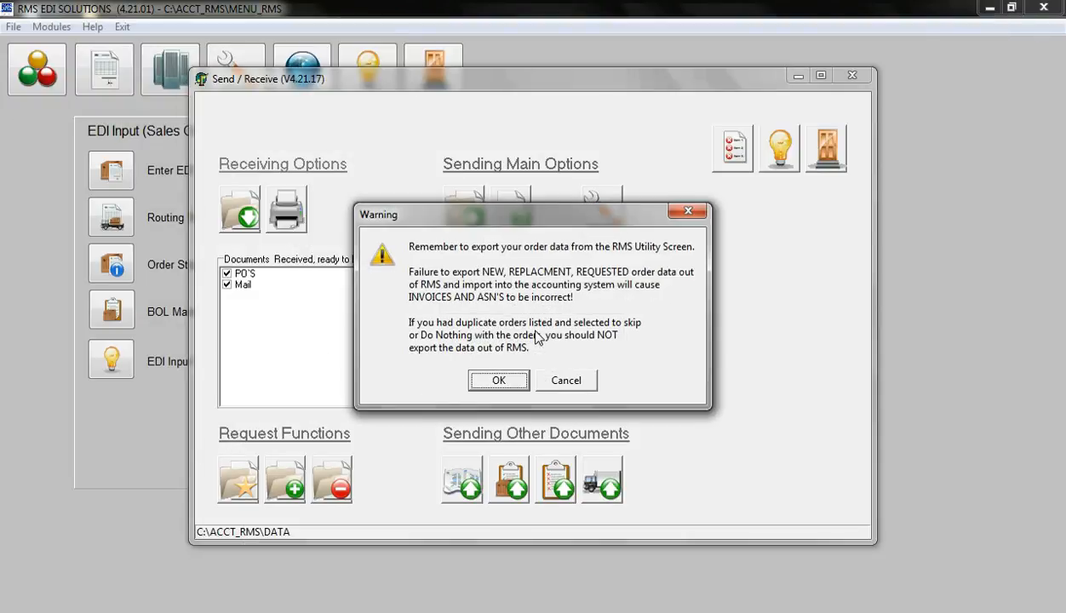
left_click(501, 382)
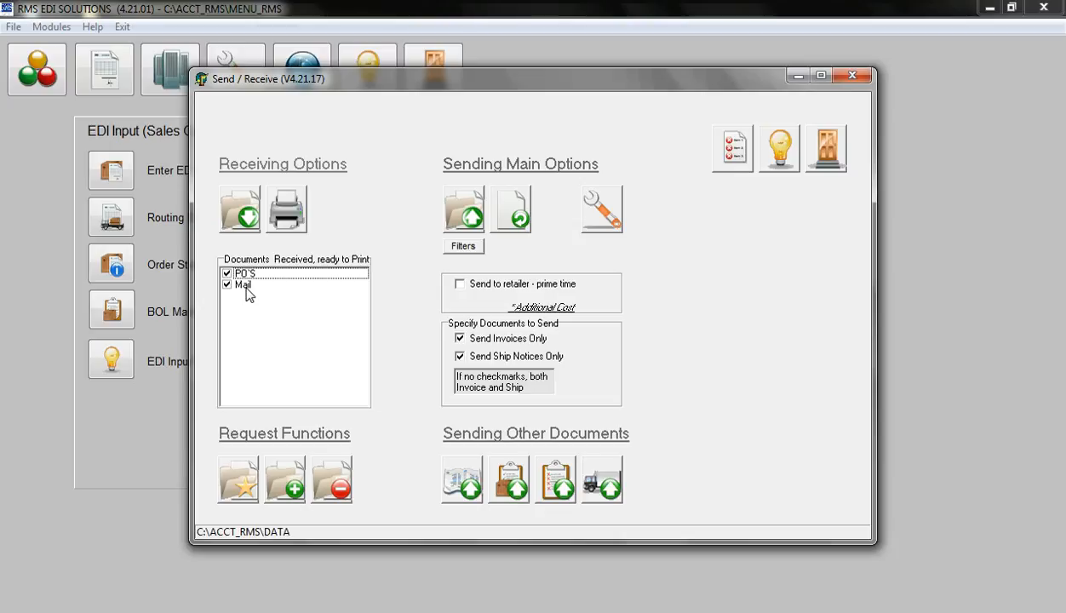
left_click(824, 148)
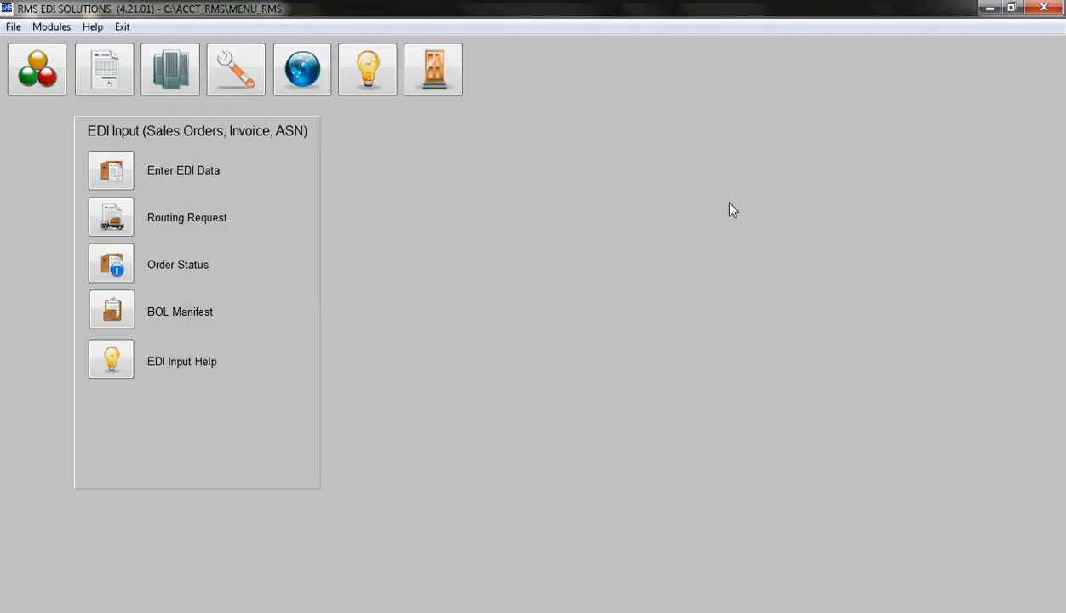
Open EDI data entry and locate the order to be invoiced by its order number
left_click(111, 171)
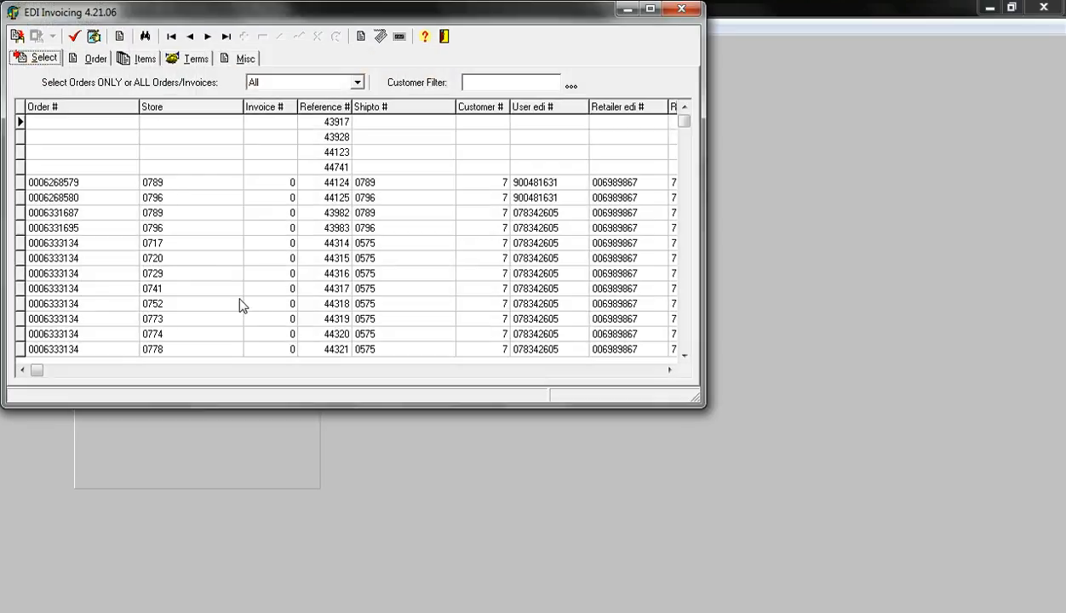
left_click(114, 288)
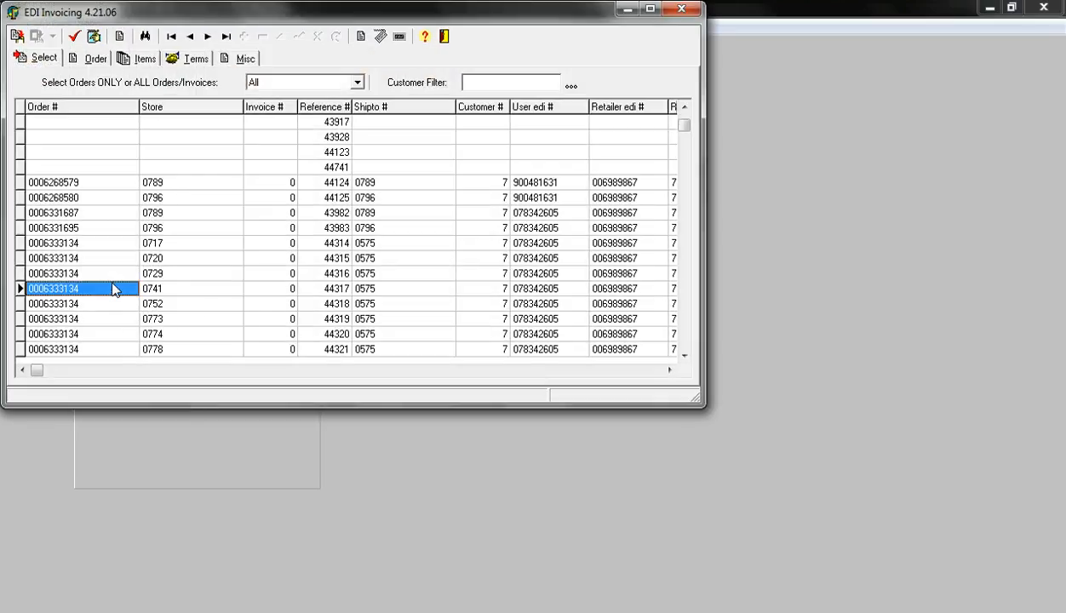
left_click(145, 38)
type("A")
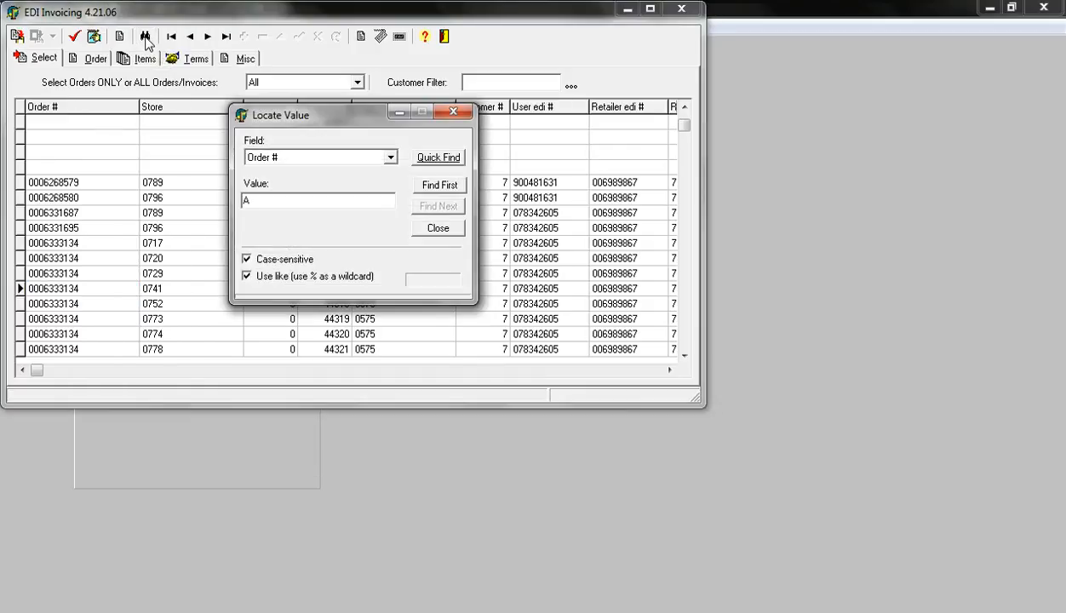
type("X9H2YU")
key("Return")
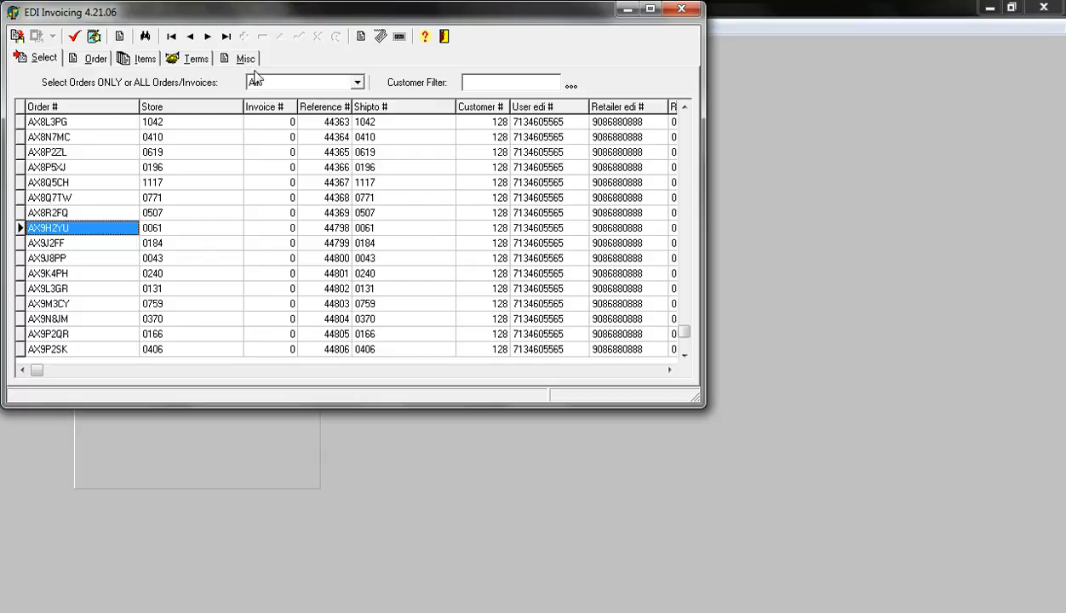
In the order's details, set Ship VIA to UPS, the shipped date to 1/13/17 and the estimated arrival date to 1/17/17
left_click(95, 60)
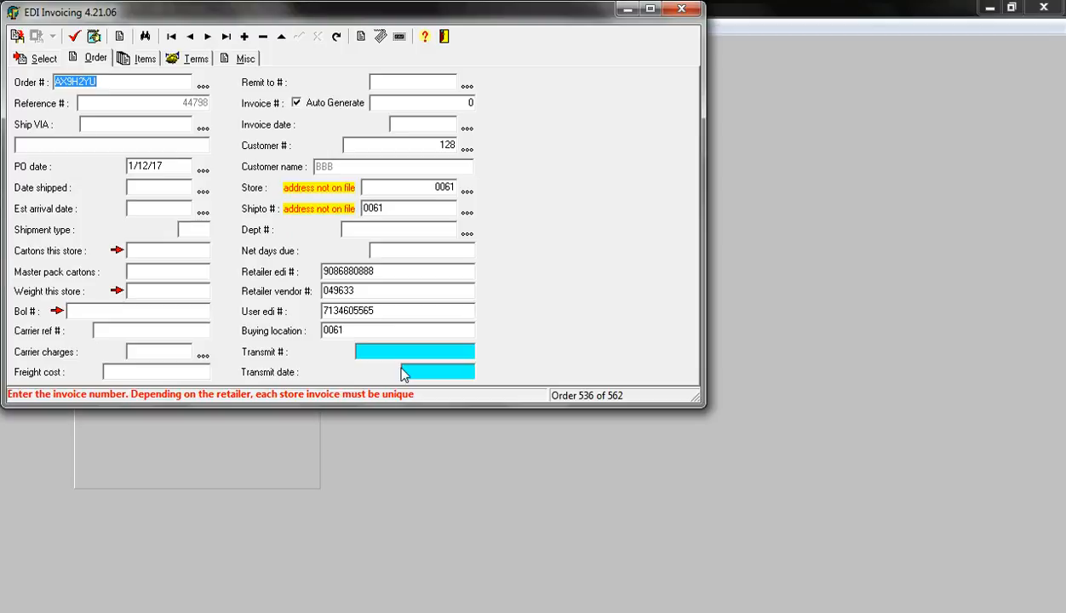
key("Tab")
key("Tab")
type("UPS")
key("Tab")
key("Tab")
key("Tab")
key("Tab")
key("Tab")
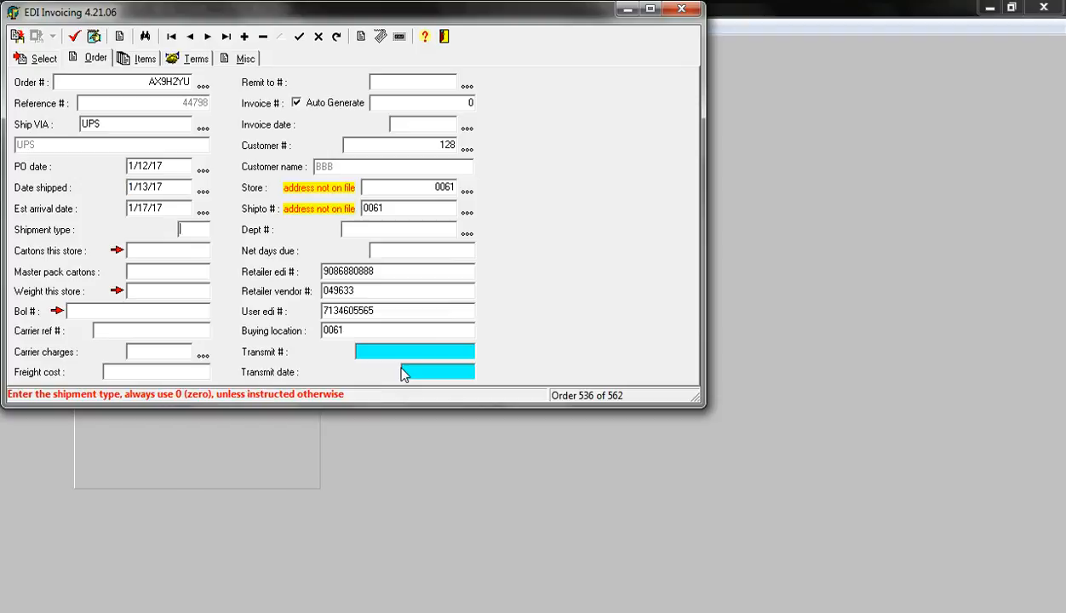
key("Tab")
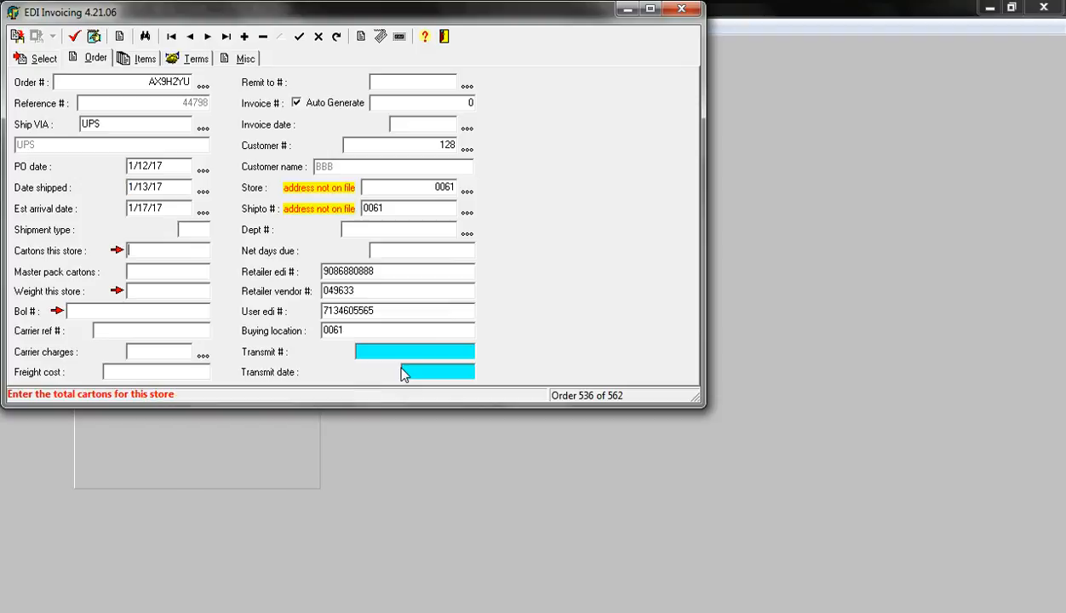
Set the weight for this store to 12 and generate the order's BOL number
key("Tab")
key("Tab")
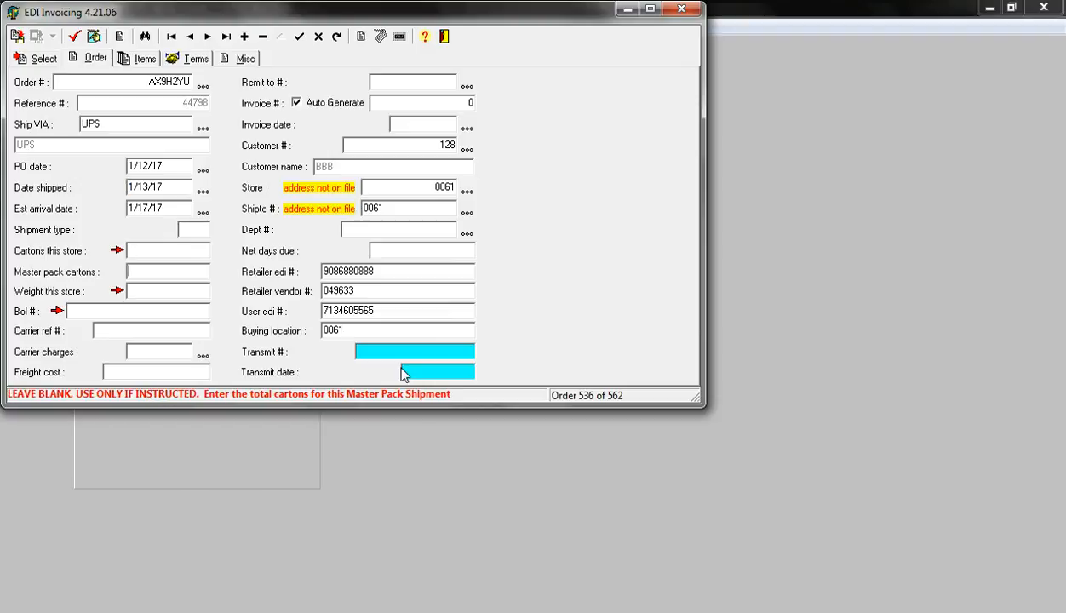
type("12")
key("Tab")
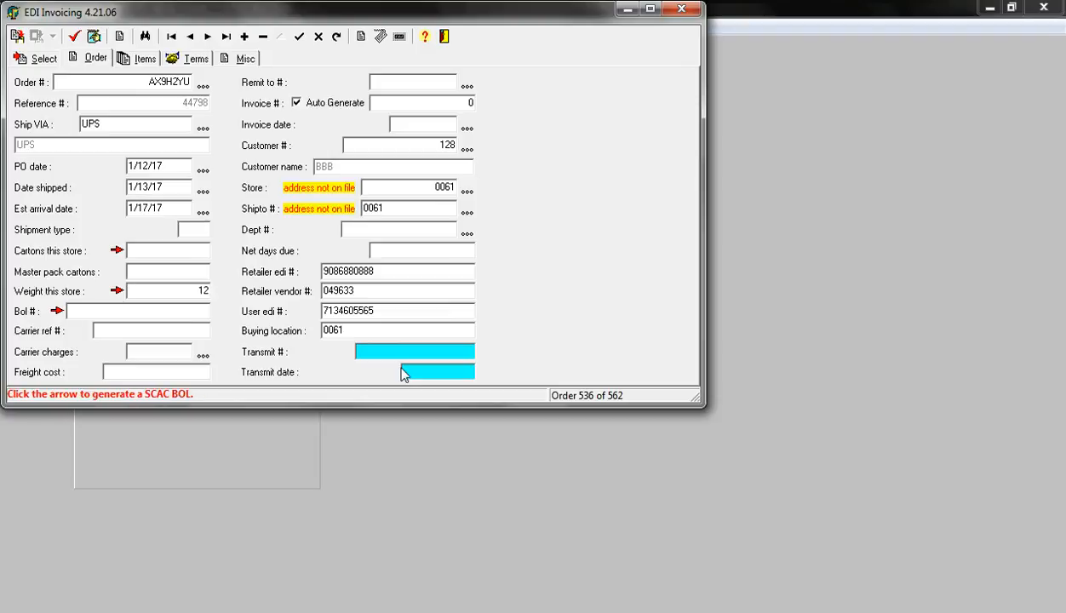
left_click(57, 312)
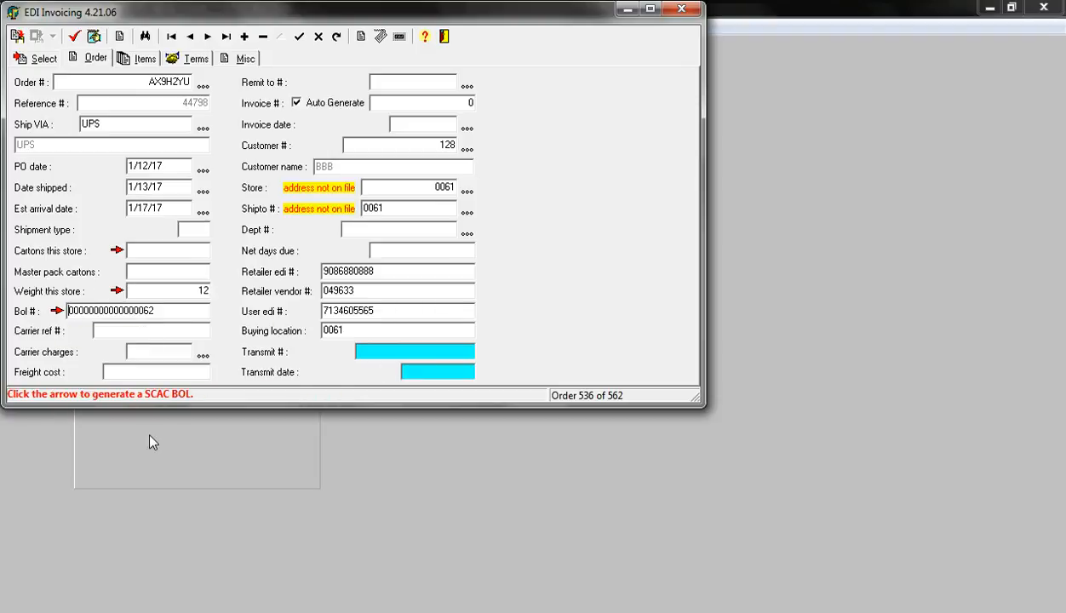
Leave the carrier reference and freight cost blank and accept the default carrier charges code CC
key("Tab")
key("Tab")
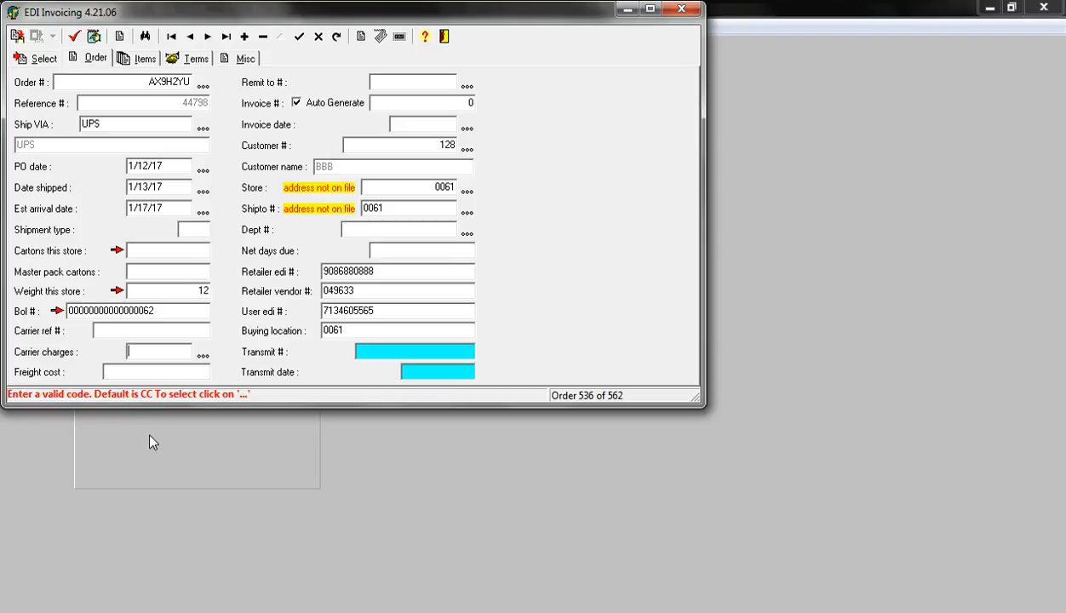
key("Tab")
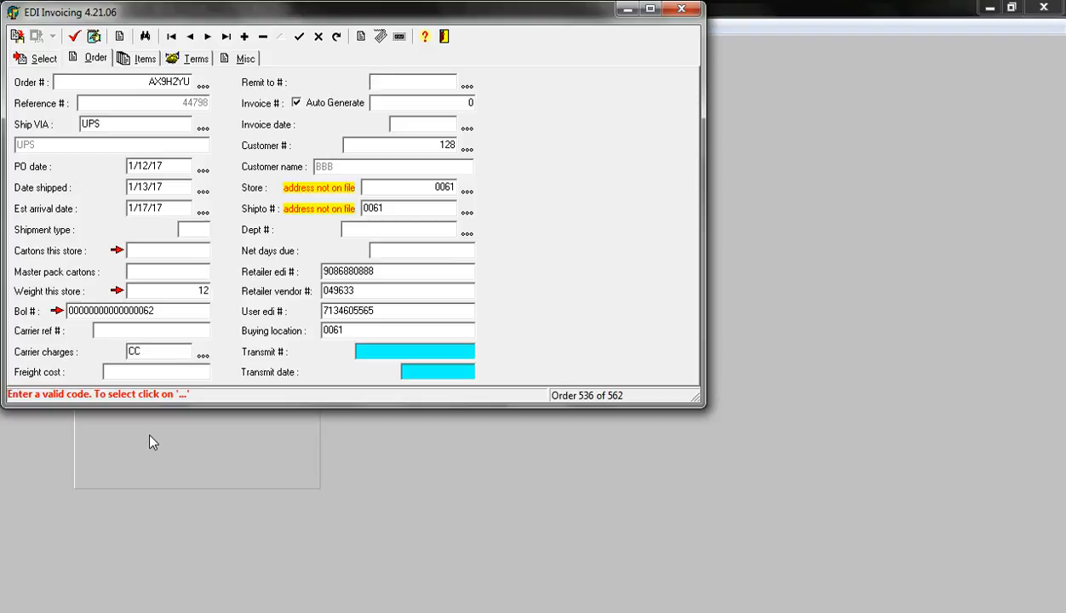
Set the remit-to number to 1, accept the auto-generated invoice number and fill in 1/13/17 as the invoice date
type("1")
key("Tab")
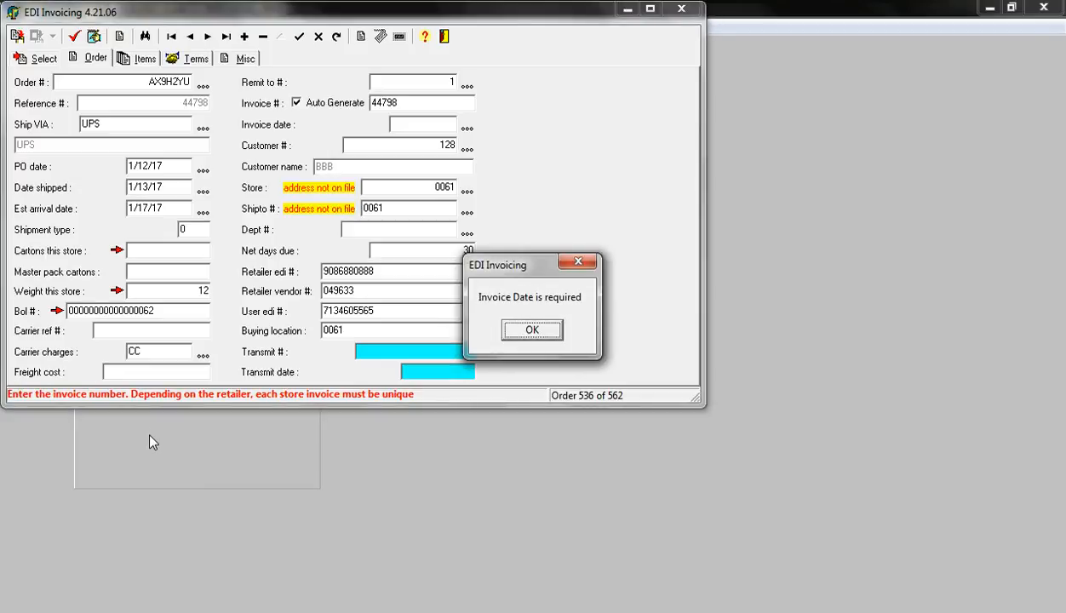
key("Return")
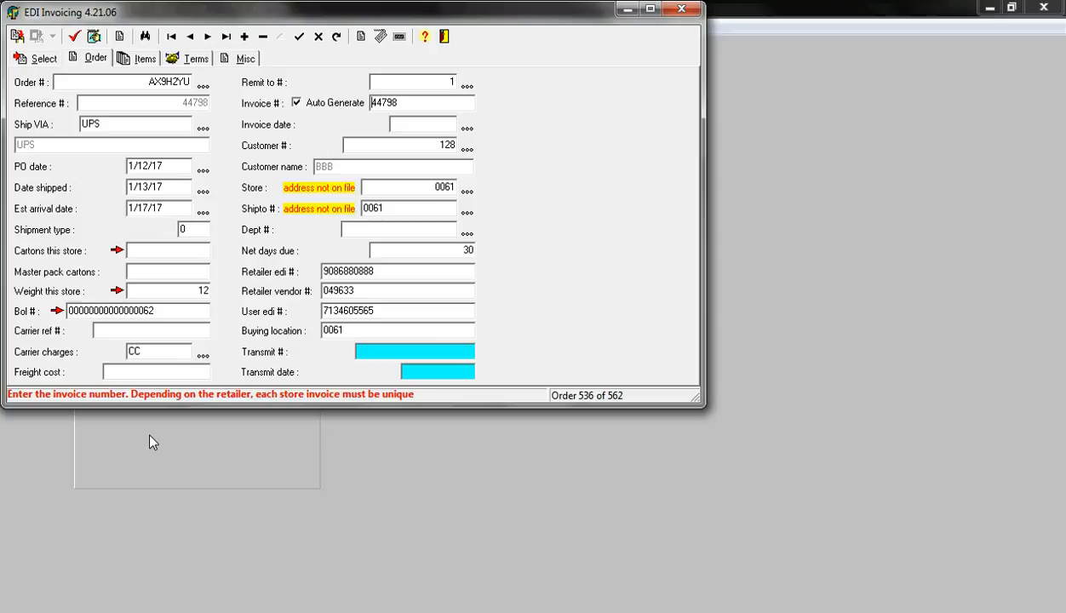
key("Return")
Accept the order's customer, store and ship-to entries and fill in the default department number 0000
key("Return")
key("Return")
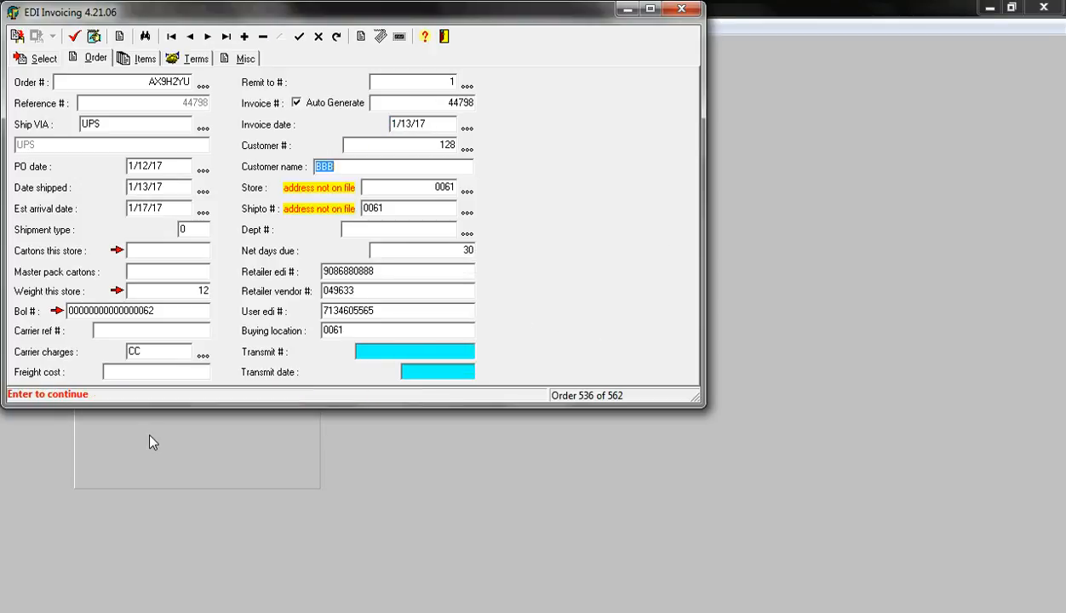
key("Return")
key("Return")
key("Return")
key("Return")
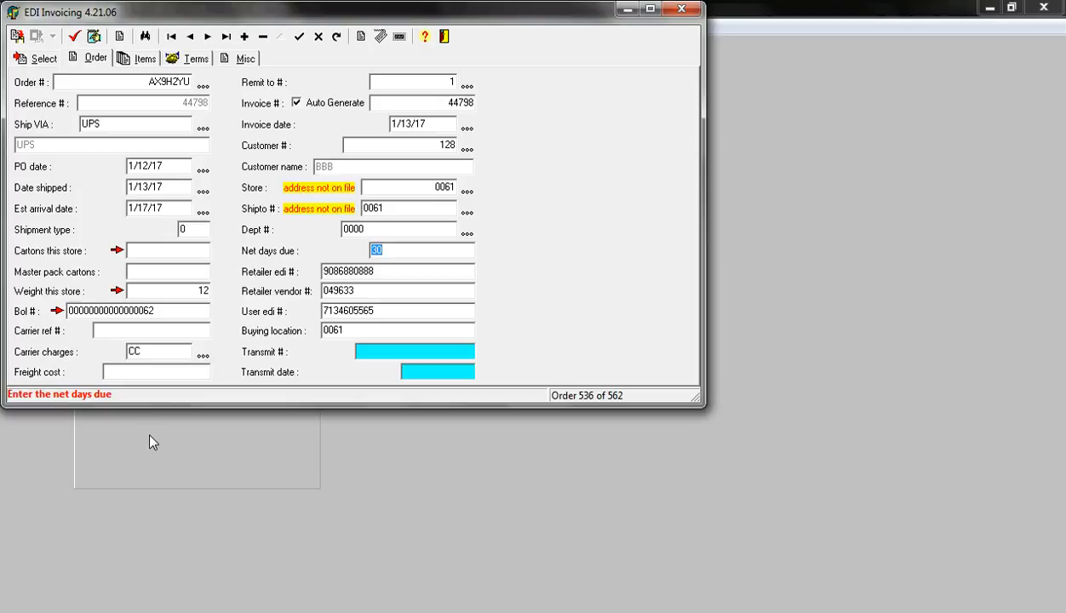
Add a store record for the order's store 0061 with the company name BBB
left_click(466, 192)
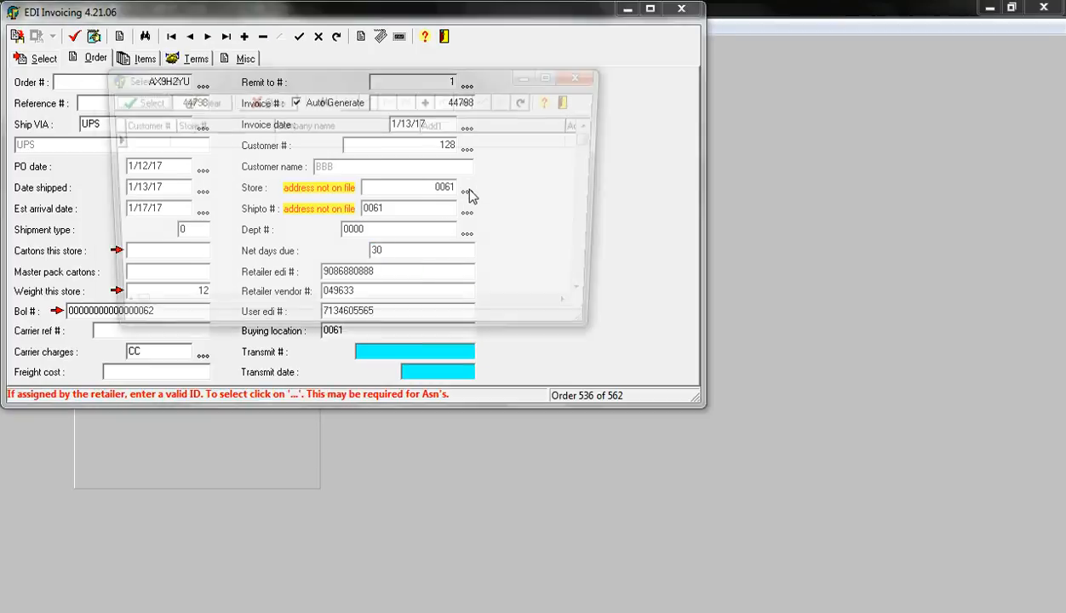
left_click(429, 100)
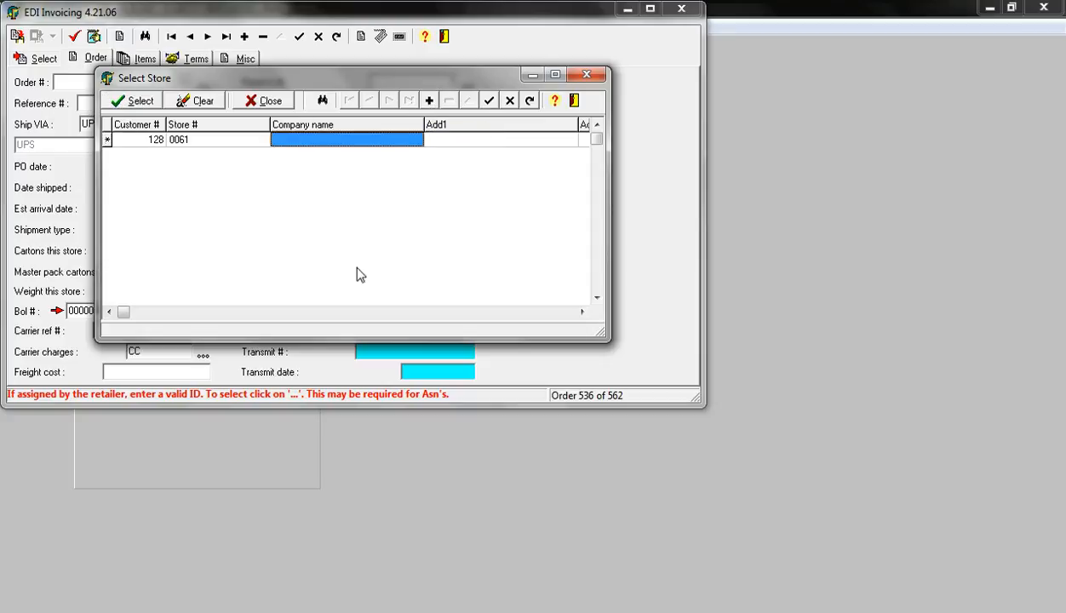
type("BBB")
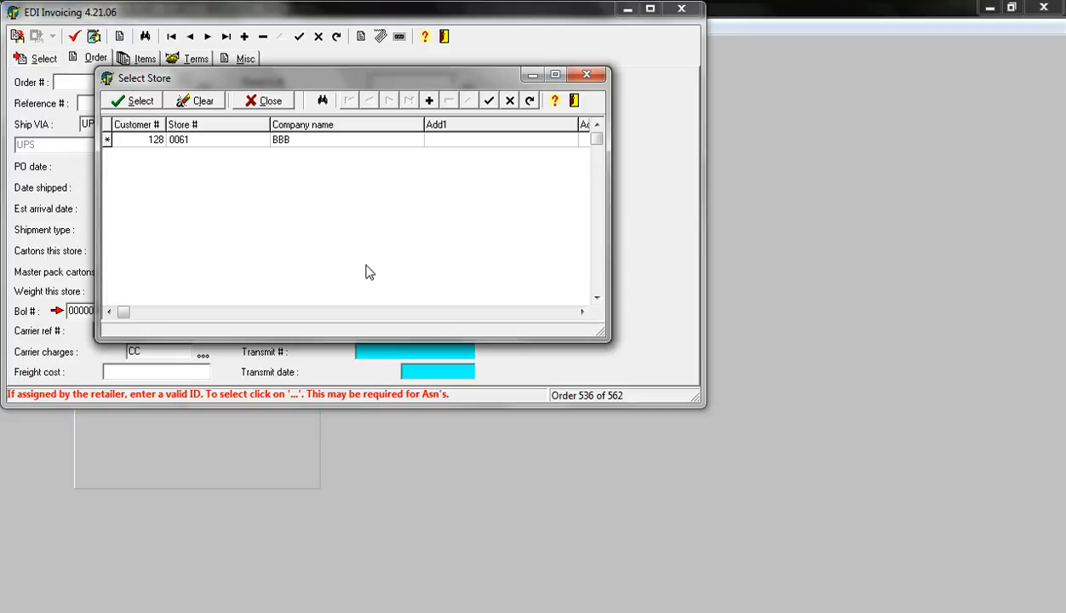
key("Tab")
Fill in the store's first address line, city, state and ZIP code, leaving the second address line blank, and save the record
type("TEST ADD1")
key("Tab")
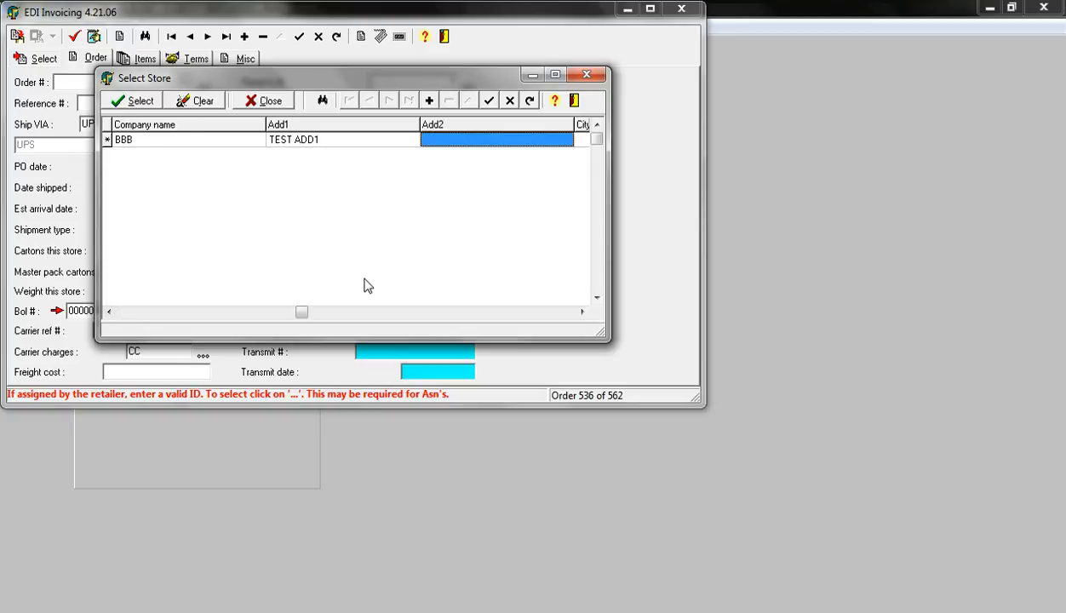
key("Tab")
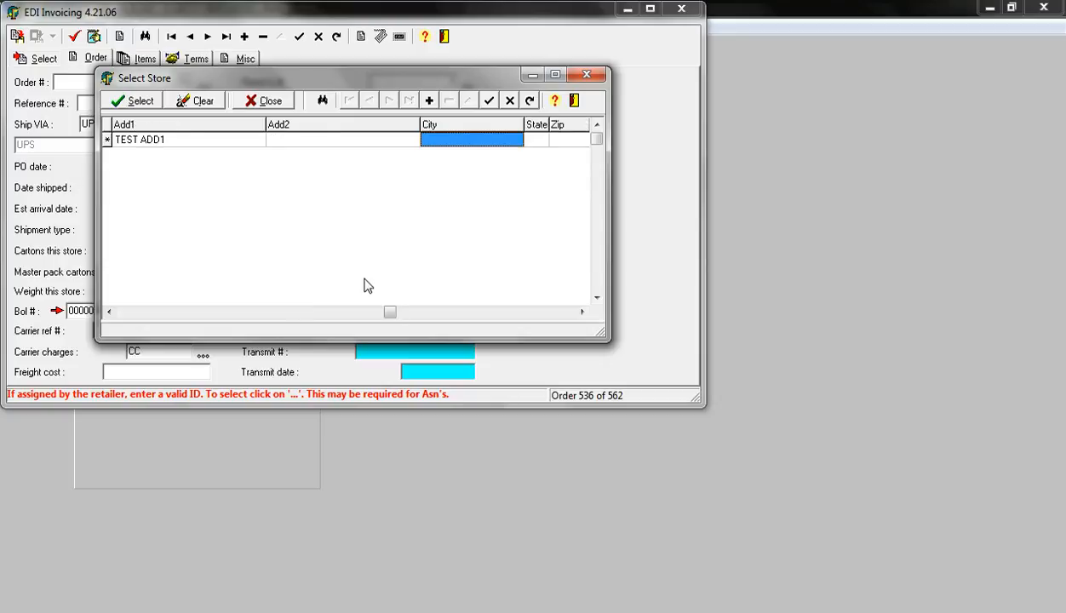
type("HOUSTON")
key("Tab")
type("TX")
key("Tab")
type("77429")
key("Return")
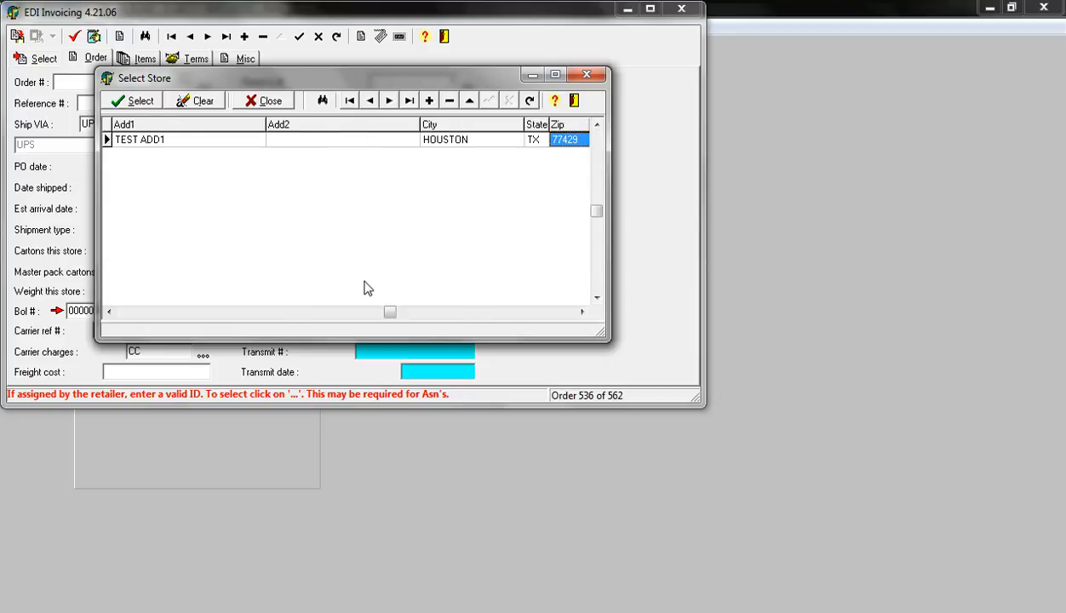
Assign the new store 0061 record for BBB to the order
left_click(181, 139)
key("Home")
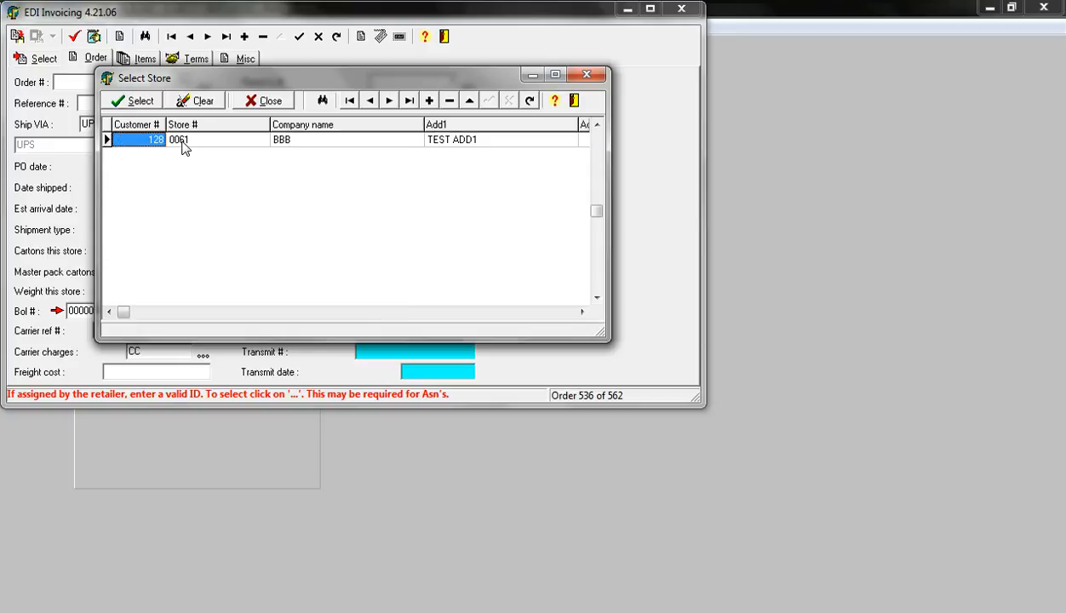
left_click(141, 102)
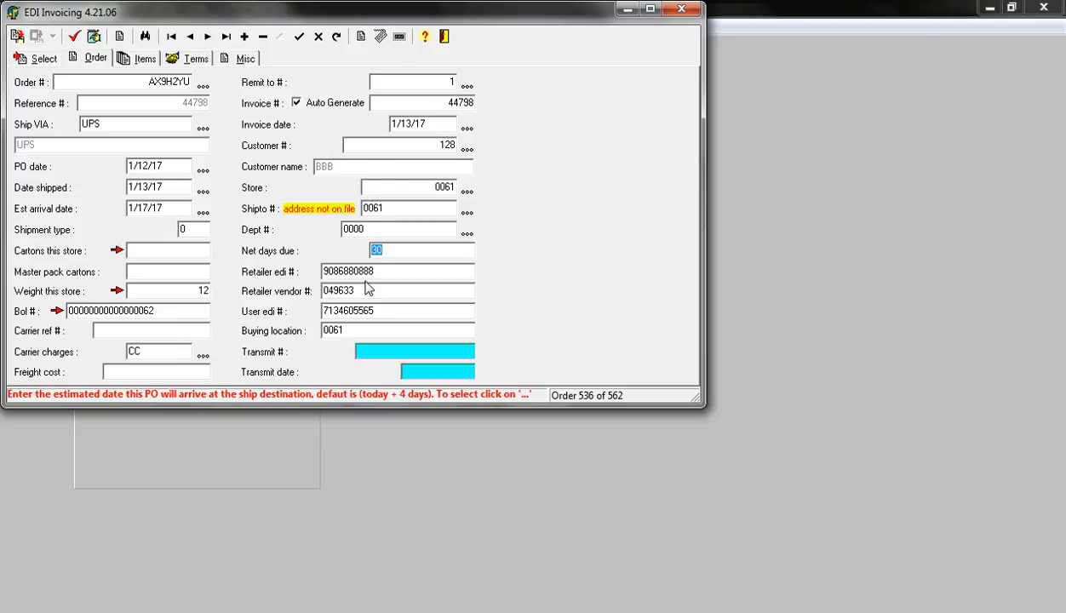
Fill in the shipping quantities of all the order's items with their ordered quantities
left_click(145, 58)
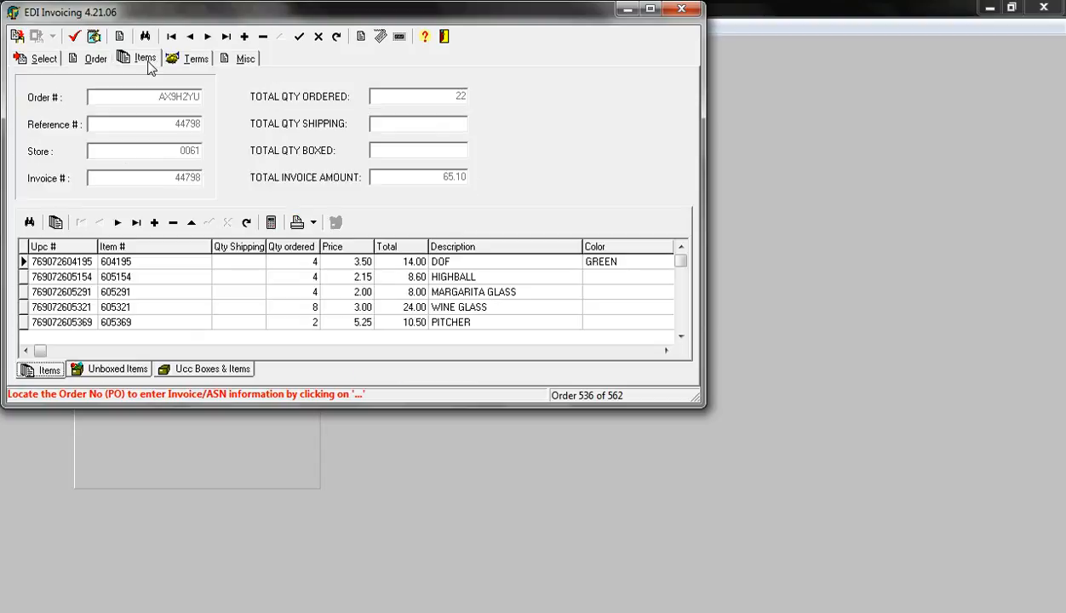
left_click(272, 224)
left_click(494, 337)
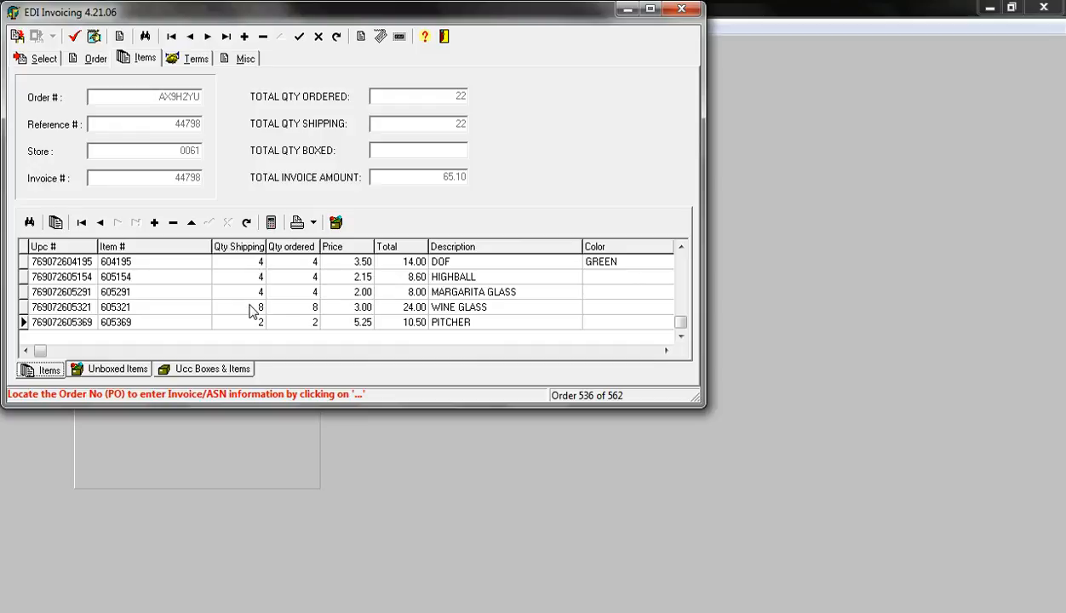
Place all unboxed items into boxes by CASE PK, save the changes and close the boxing window
left_click(338, 224)
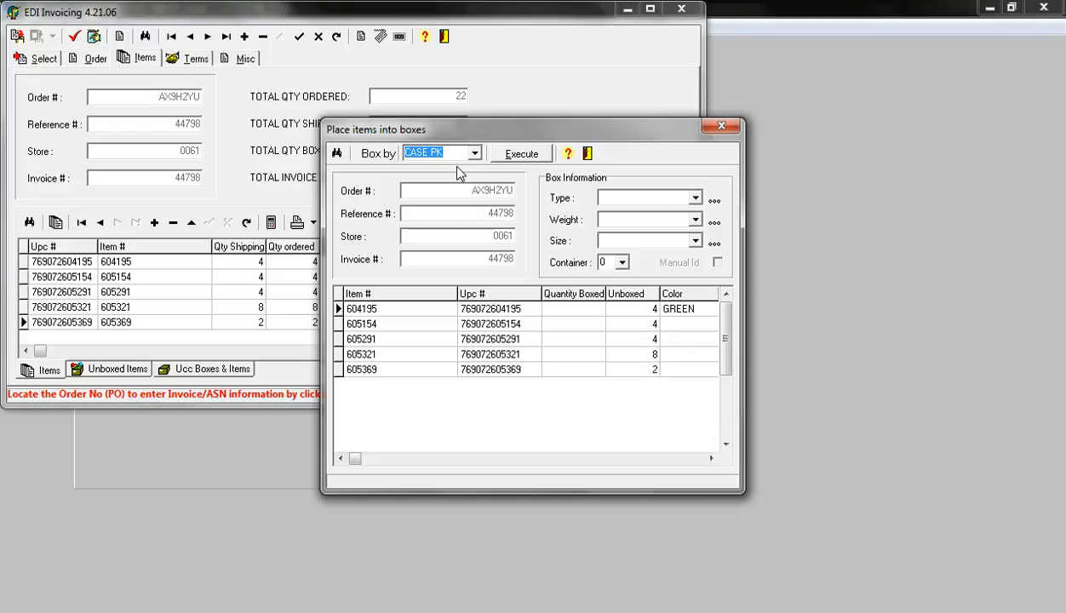
left_click(474, 153)
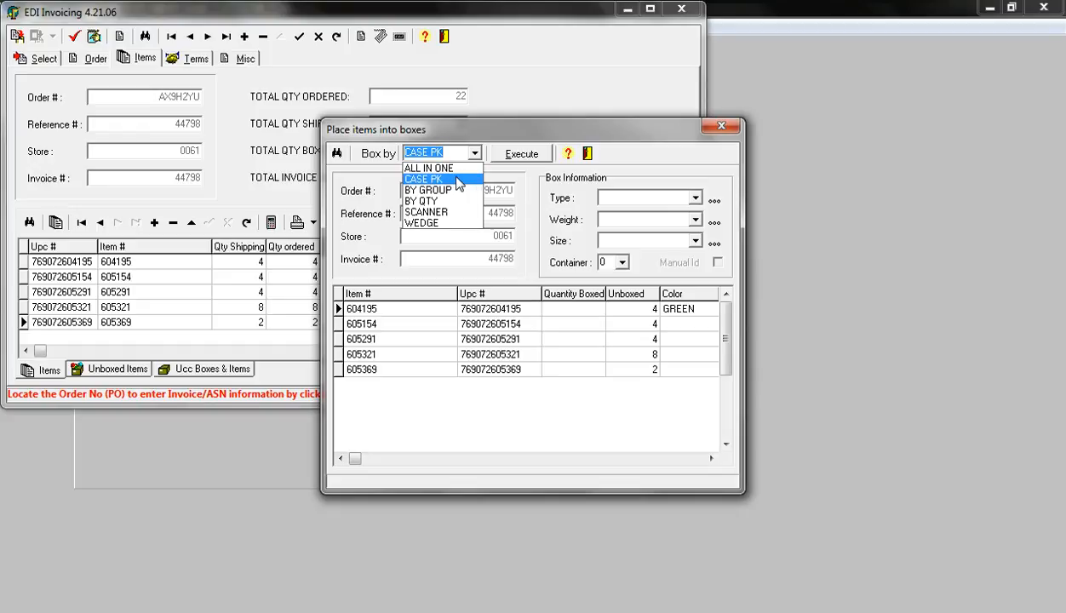
left_click(458, 182)
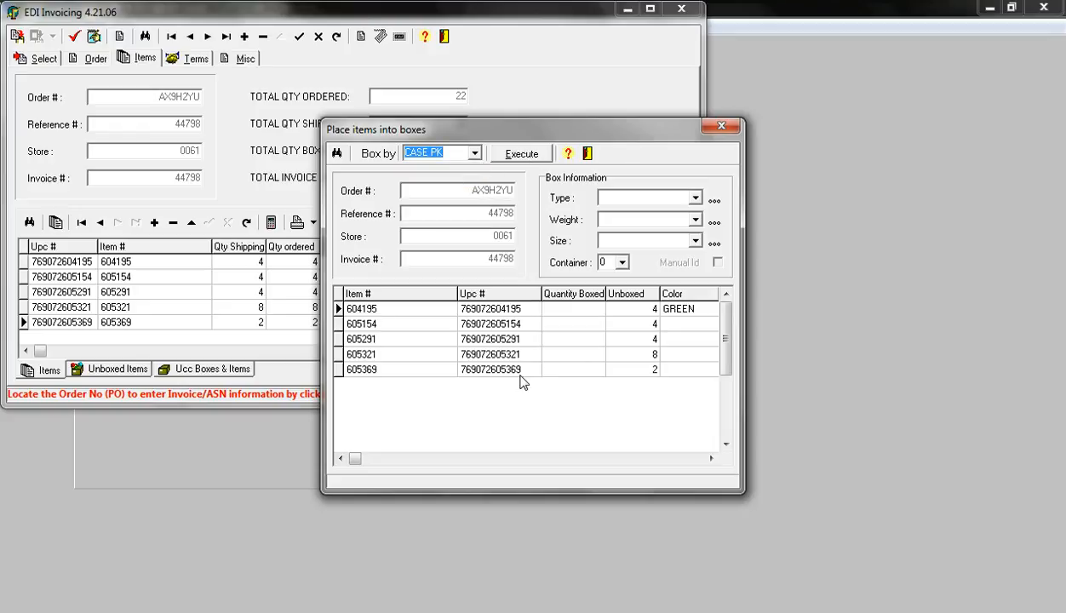
left_click(522, 157)
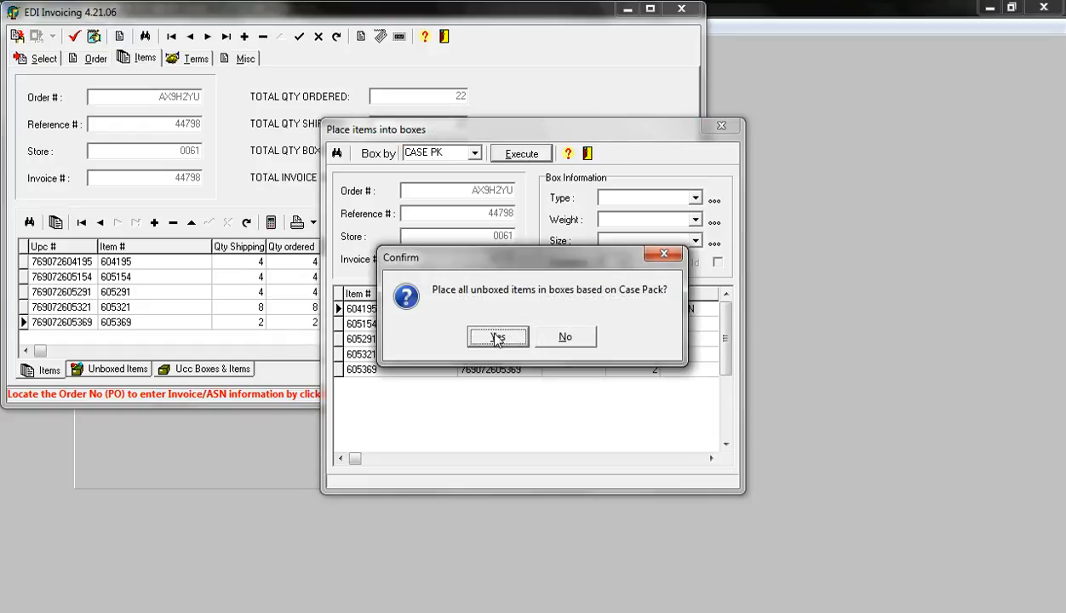
left_click(497, 338)
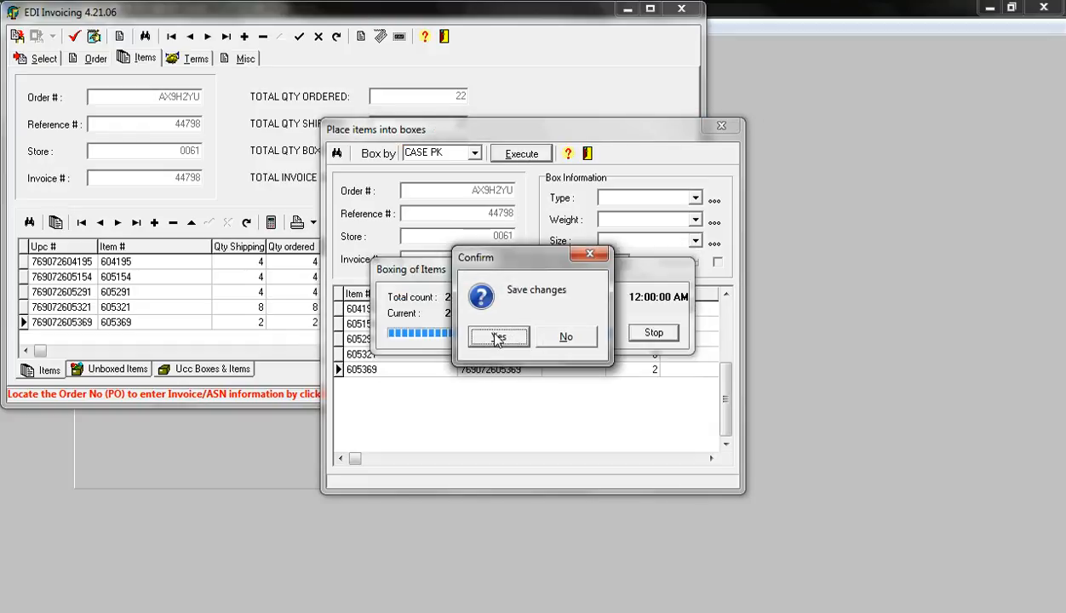
left_click(498, 337)
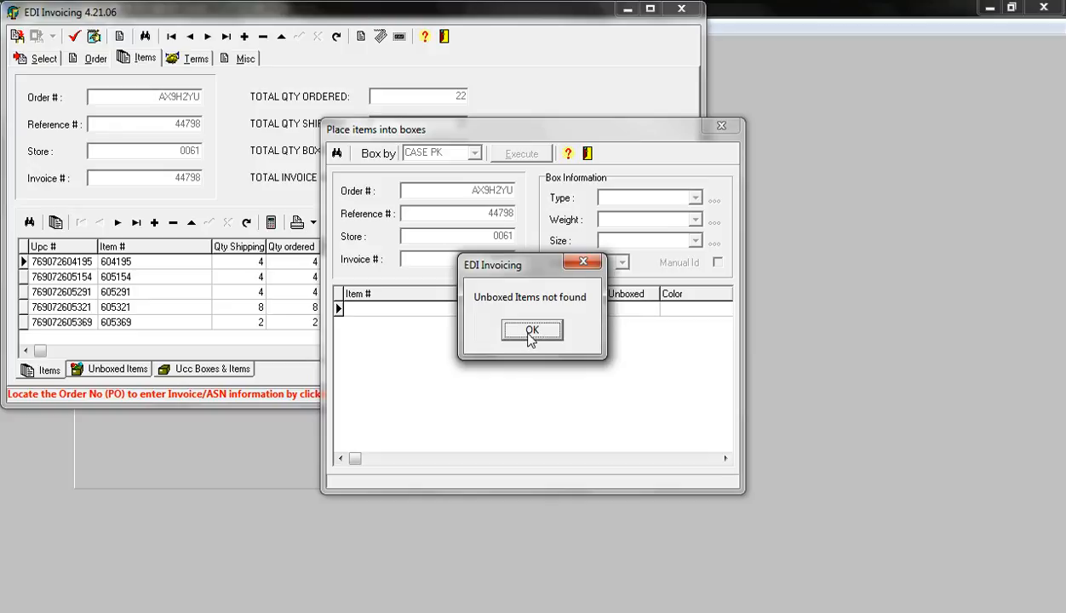
left_click(531, 333)
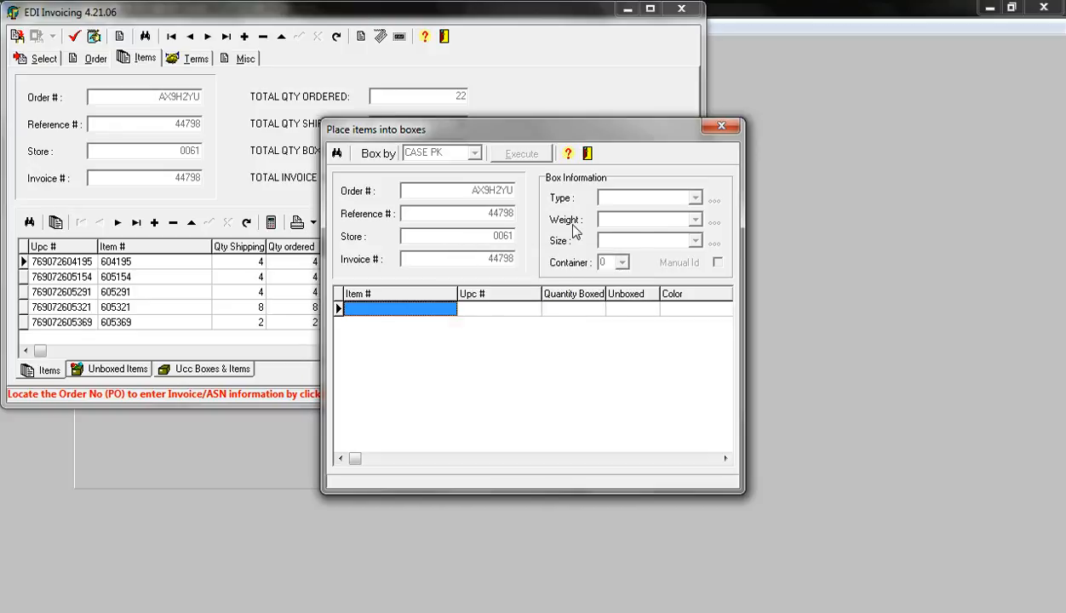
left_click(589, 156)
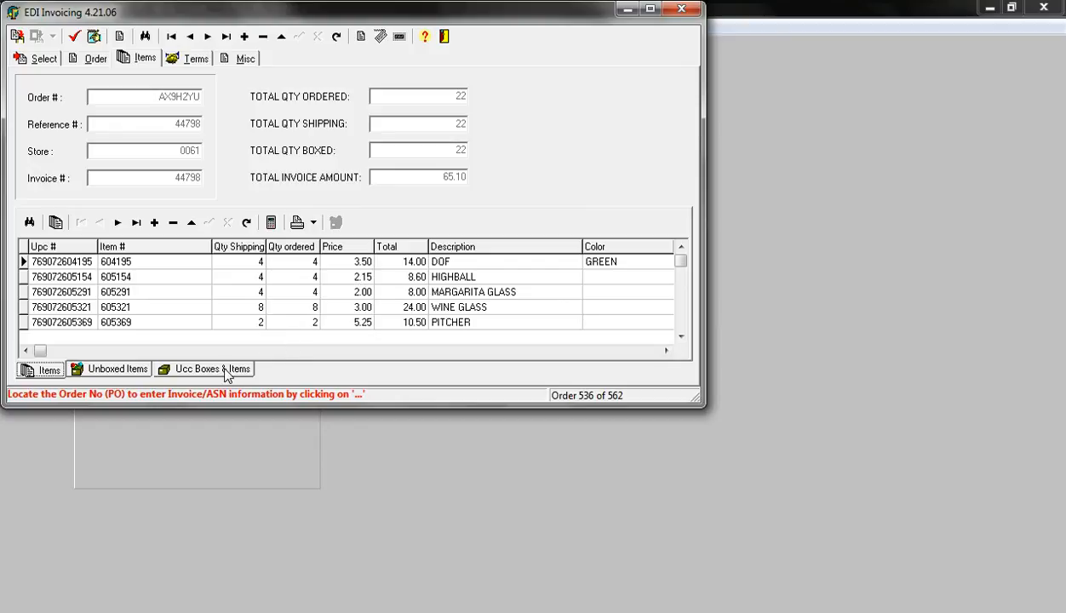
Print the UCC-128 carton labels for this PO and store by Store in Labels format, saving them as the PDF BBB1
left_click(227, 373)
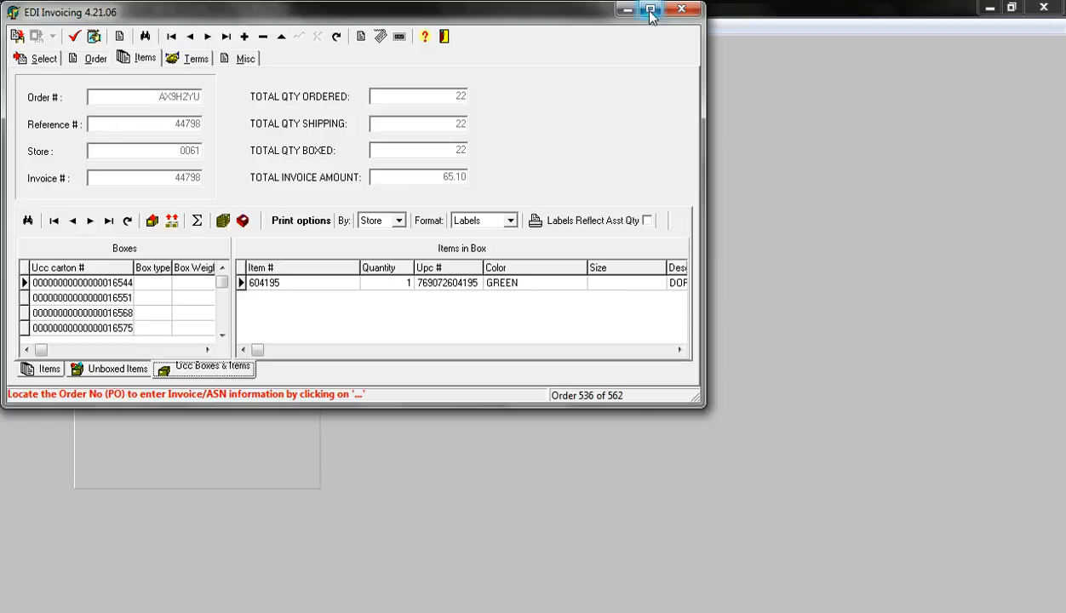
left_click_drag(702, 405, 836, 554)
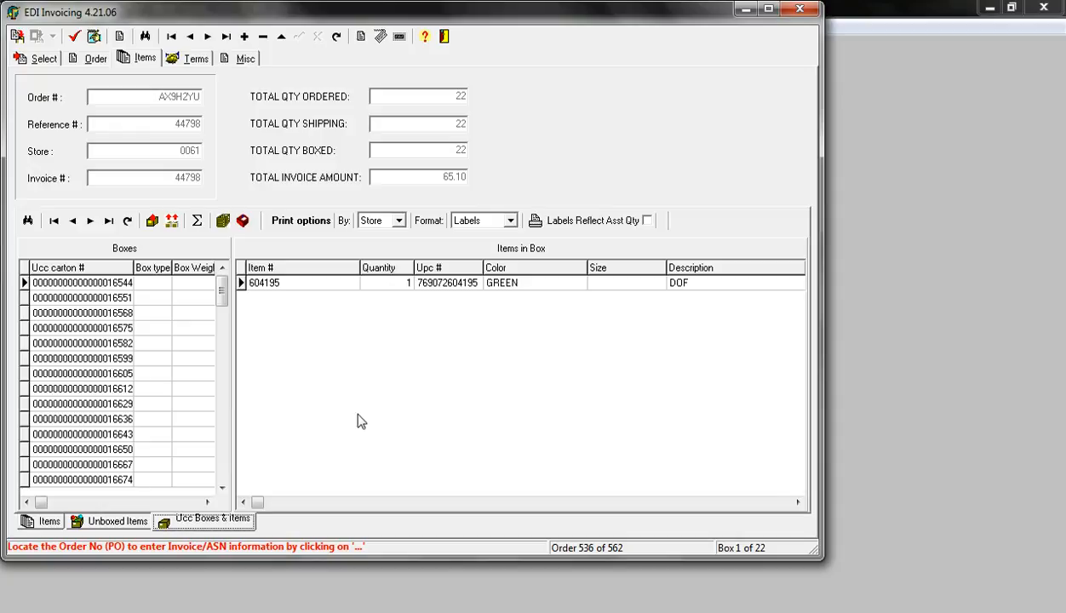
left_click(534, 222)
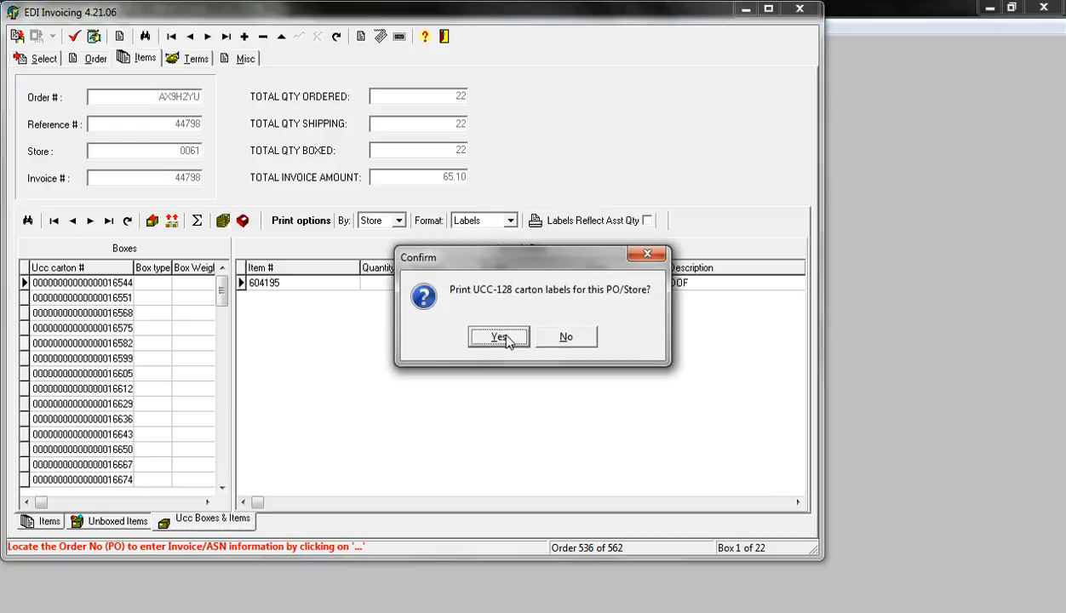
left_click(506, 339)
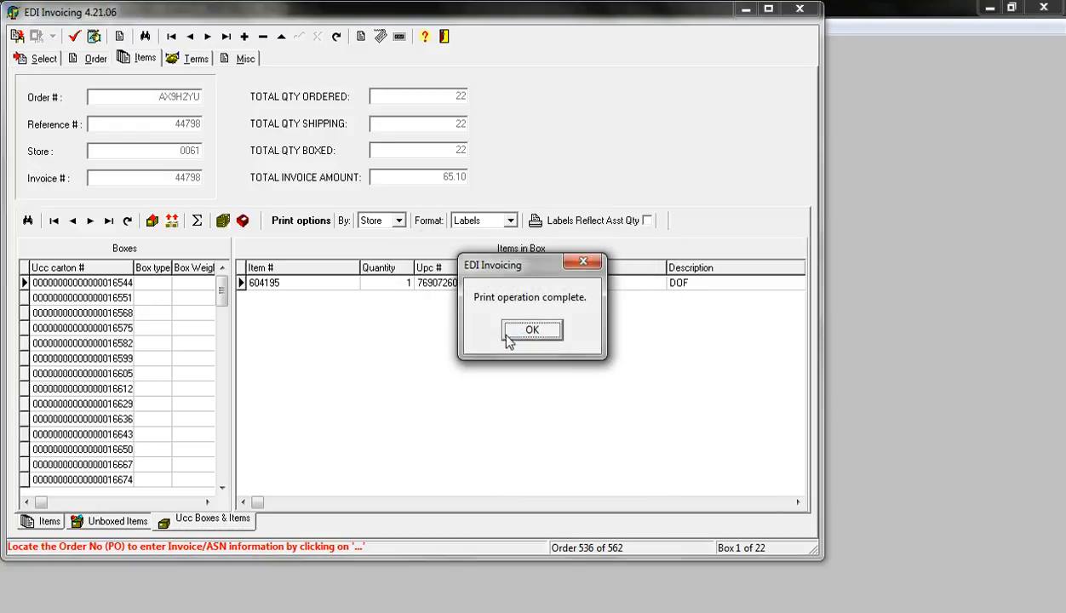
left_click(528, 330)
type("BBB1")
key("Return")
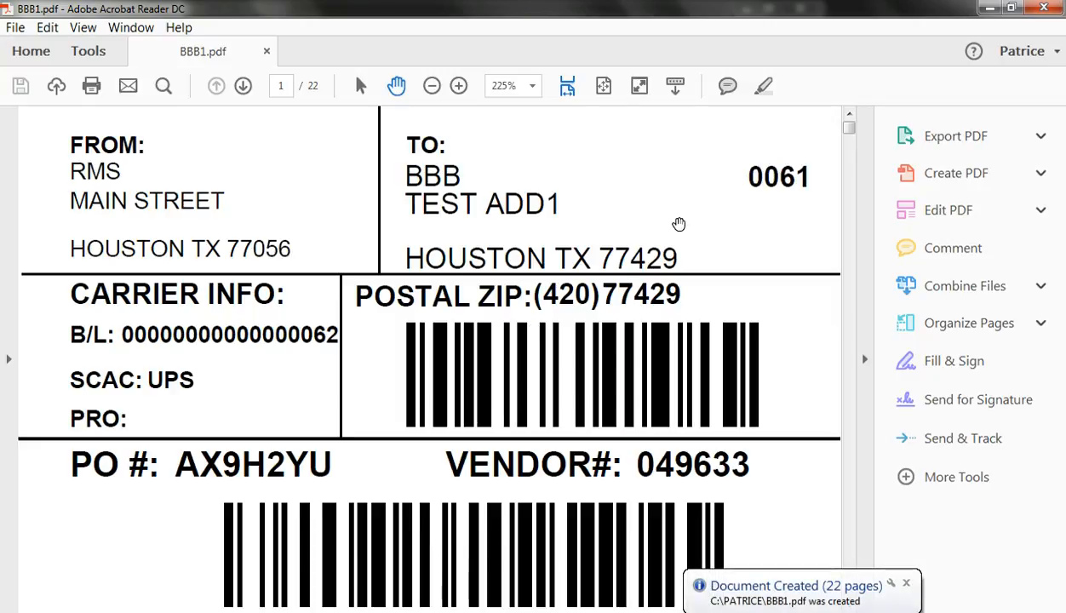
Review the address, carrier, PO and carton barcode sections of the first label in BBB1.pdf, and close the PDF
scroll(679, 226, "down", 1)
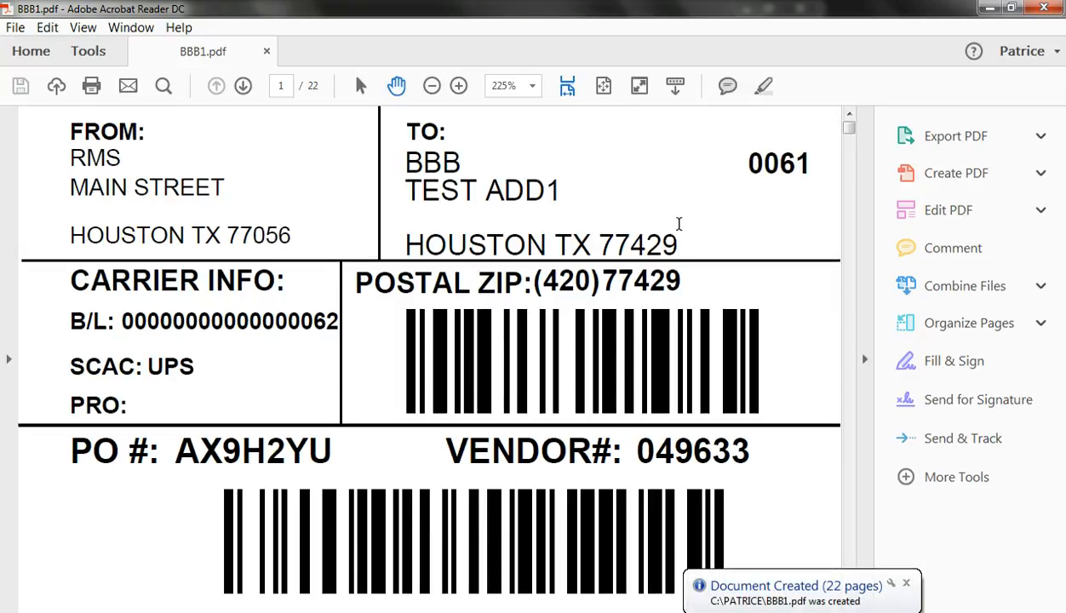
scroll(679, 224, "down", 5)
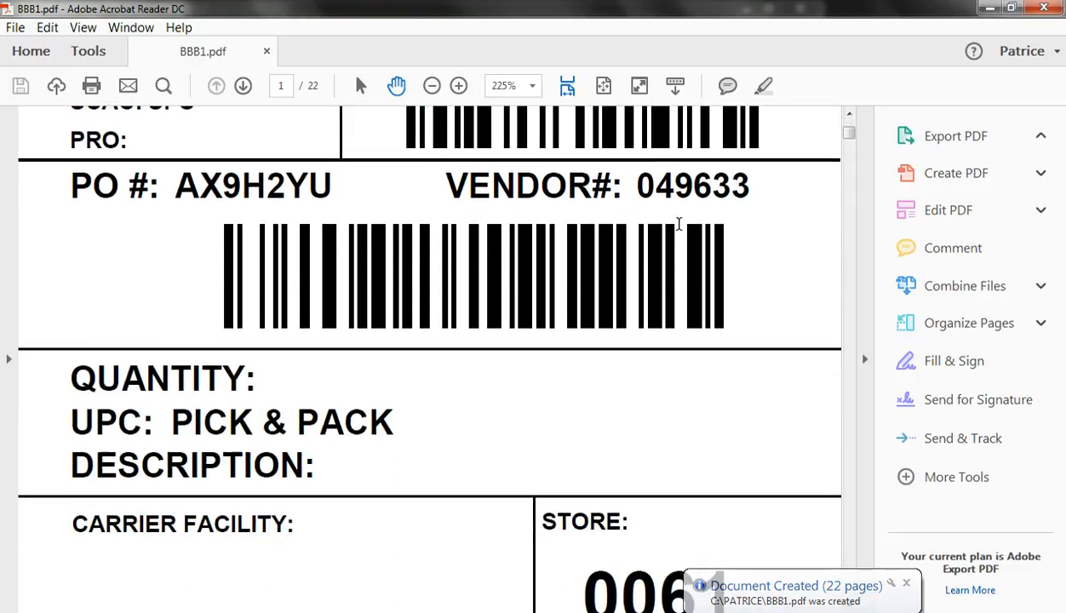
scroll(679, 224, "down", 4)
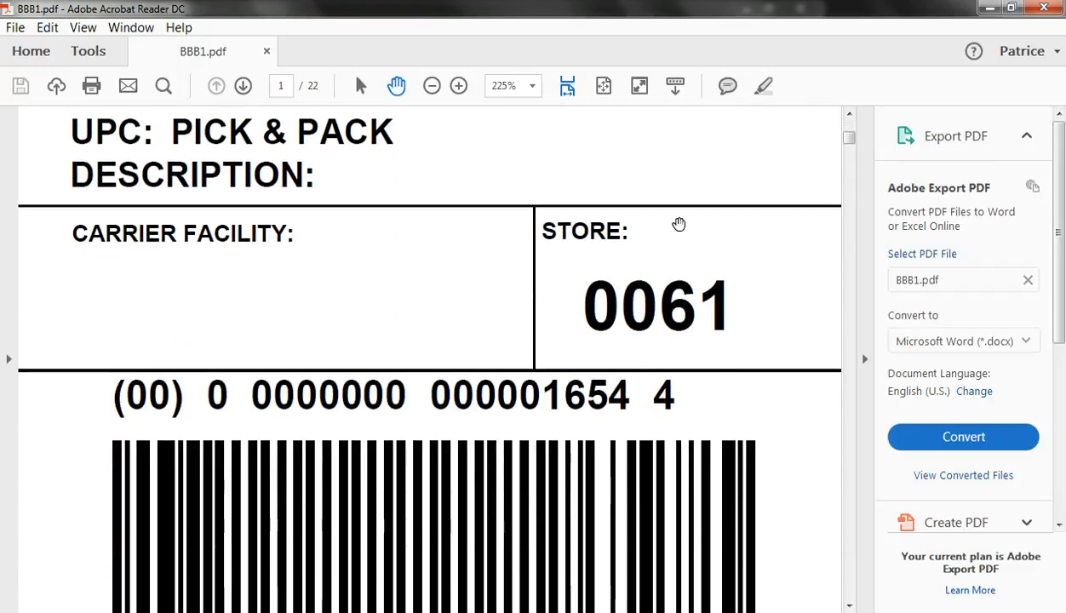
scroll(678, 224, "up", 9)
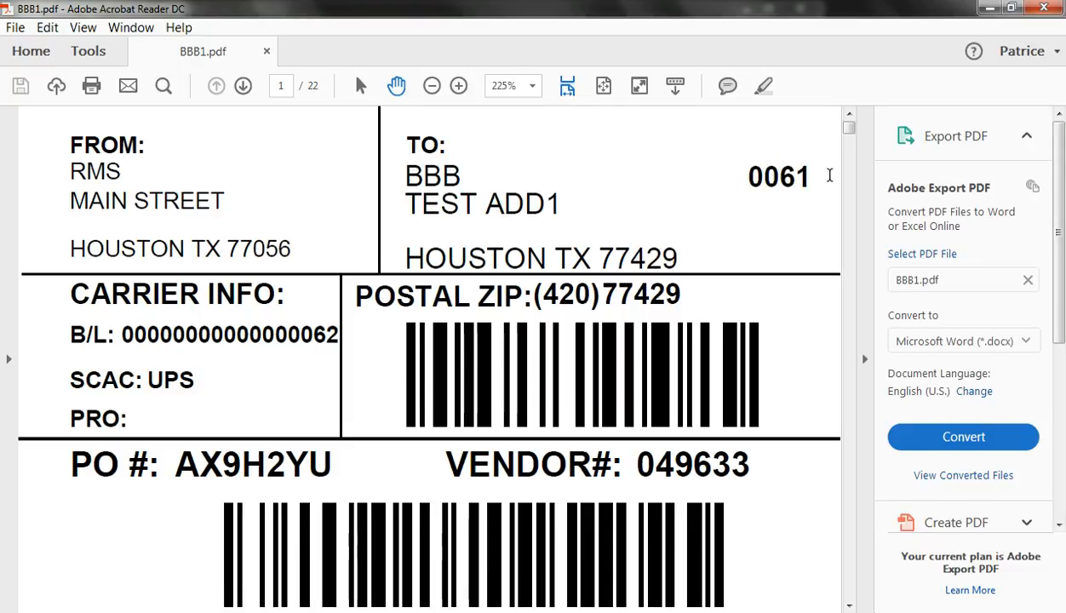
left_click(1044, 8)
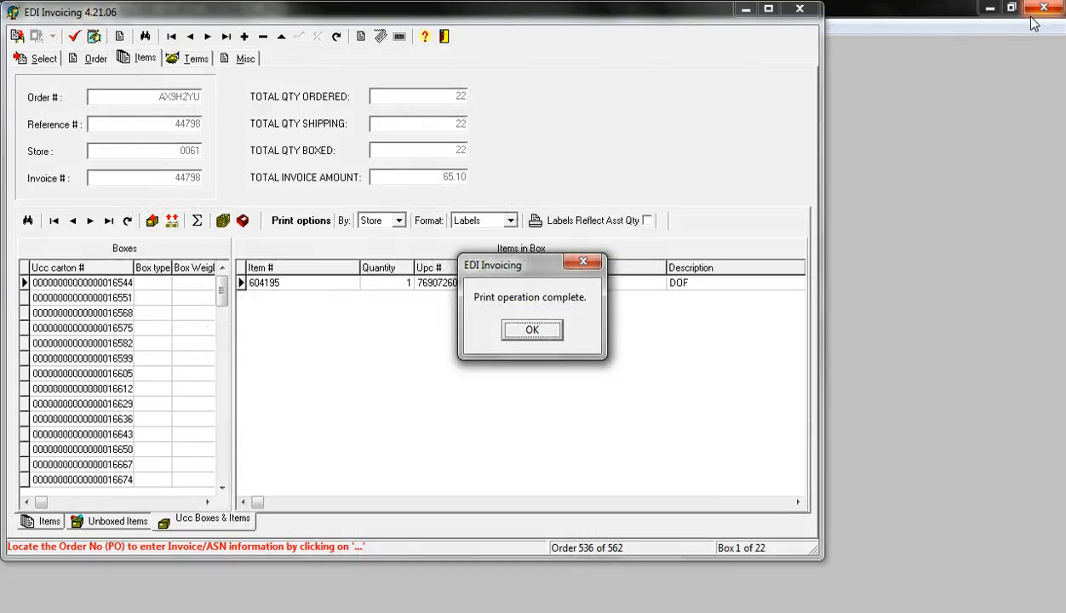
left_click(547, 336)
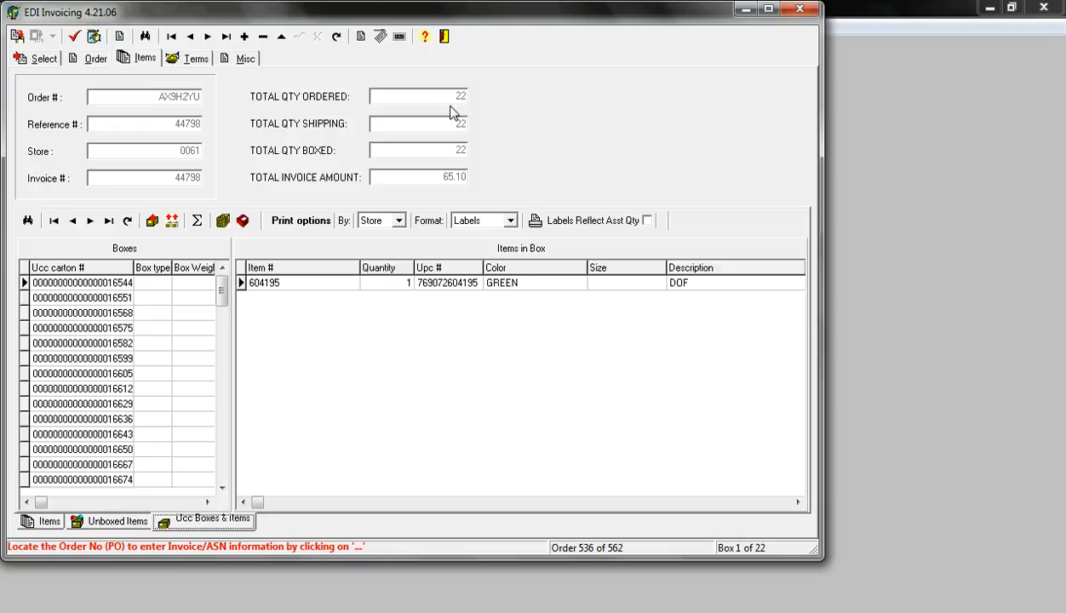
Exit EDI Invoicing and open Group Invoicing from the group programs, dismissing the backup reminder
left_click(445, 39)
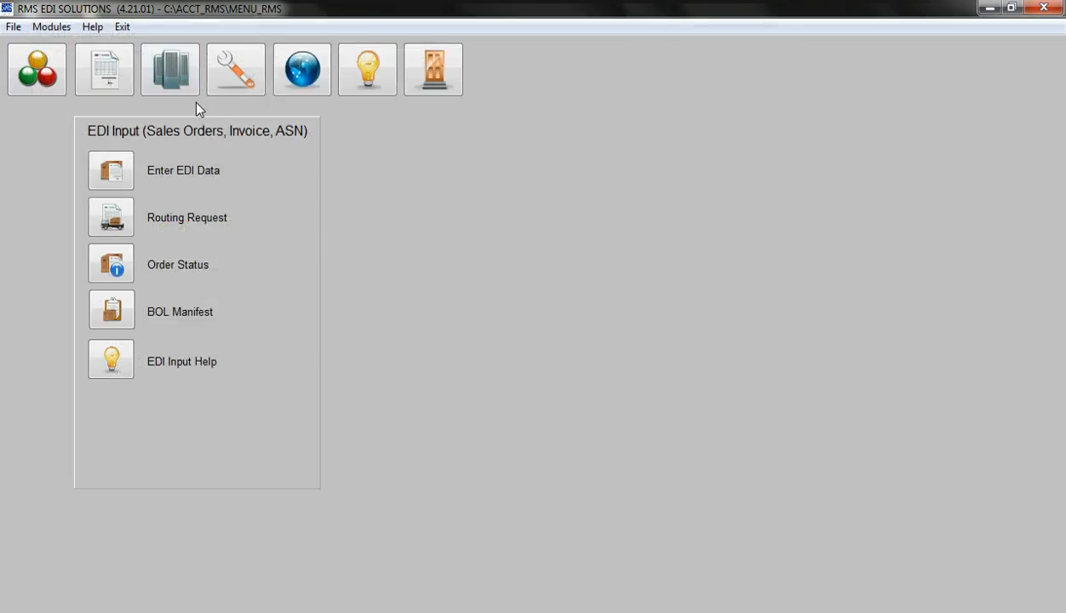
left_click(181, 80)
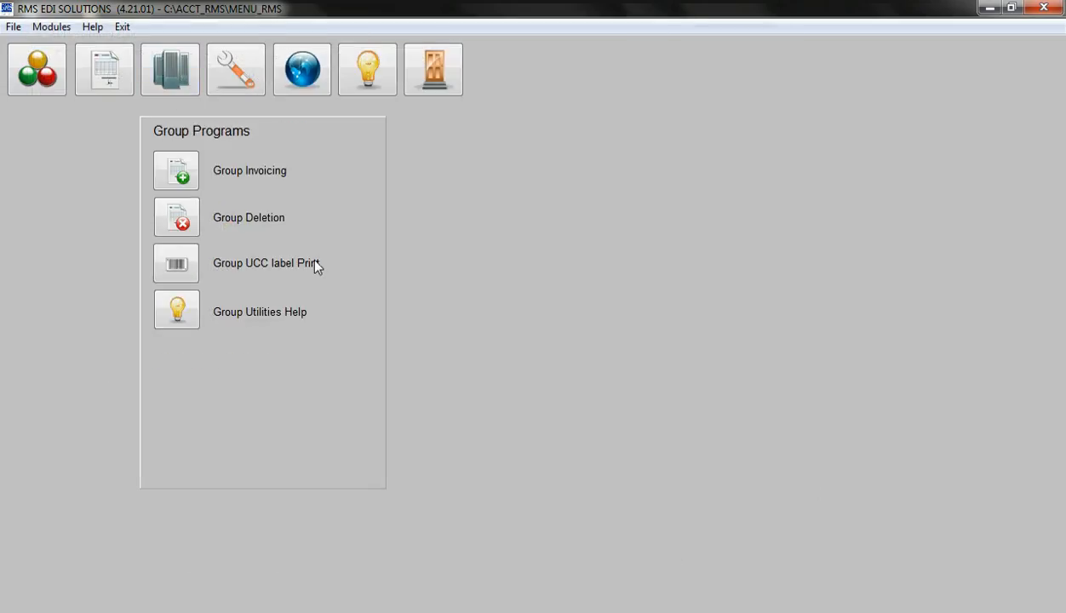
left_click(182, 167)
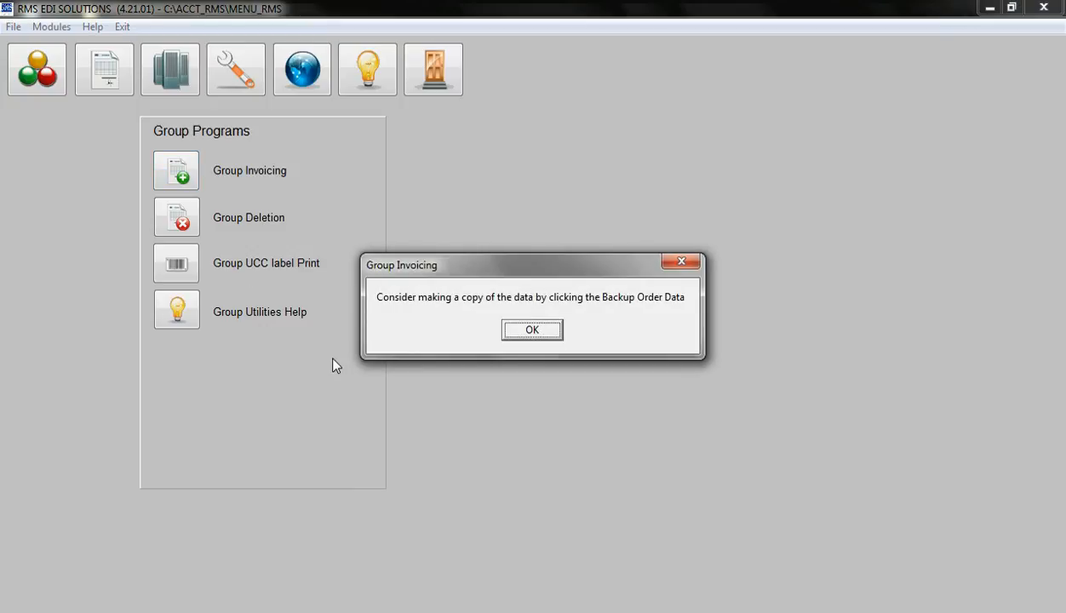
left_click(537, 332)
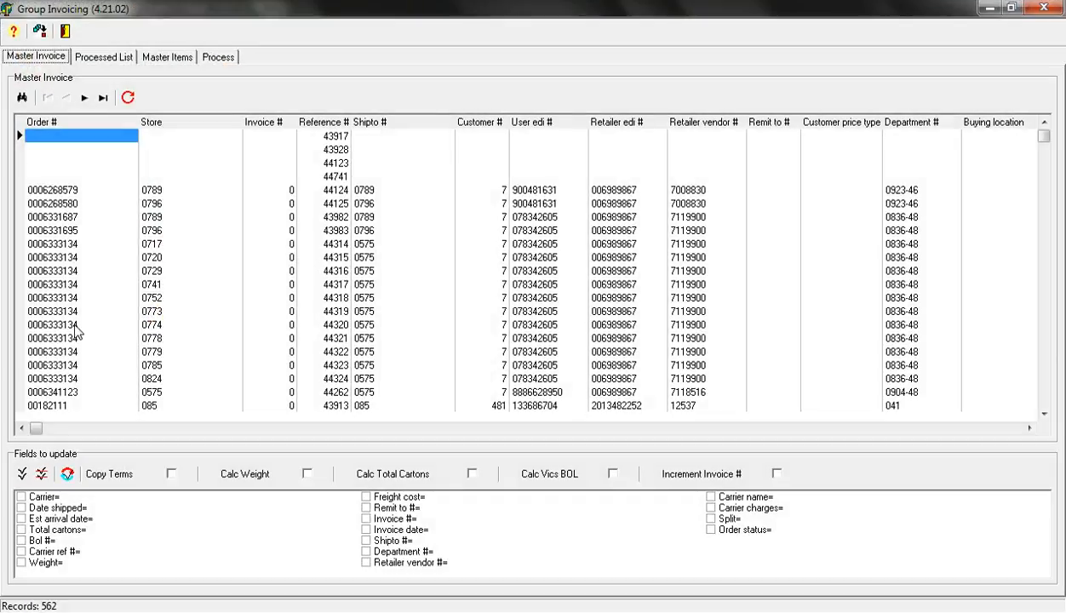
Locate the completed store 0061 order as the master invoice and mark all its fields to update except Shipto #
left_click(75, 326)
left_click(23, 98)
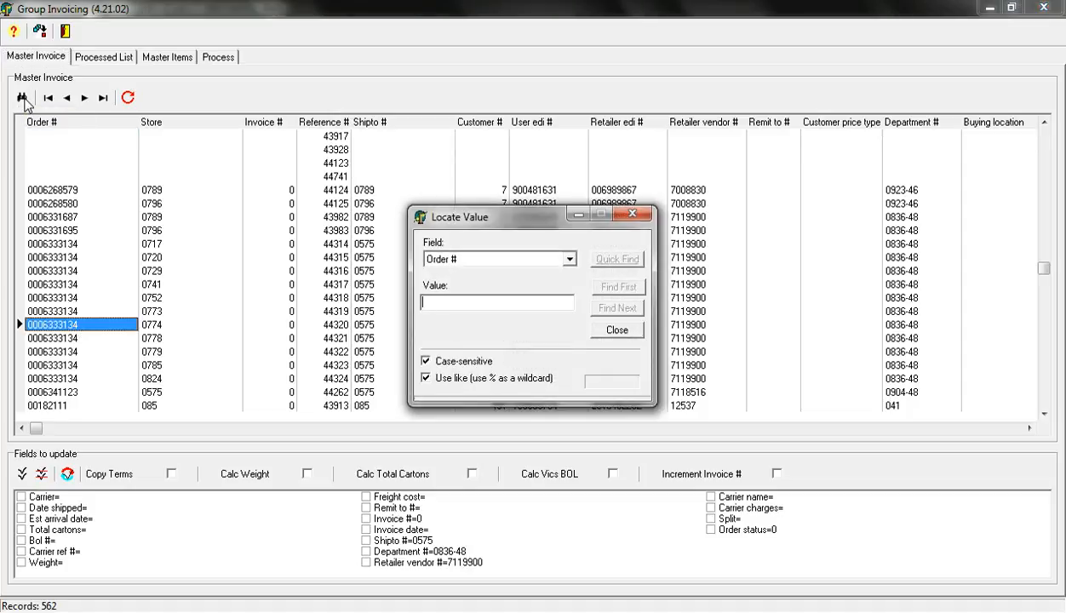
type("AX9HZYU")
key("Return")
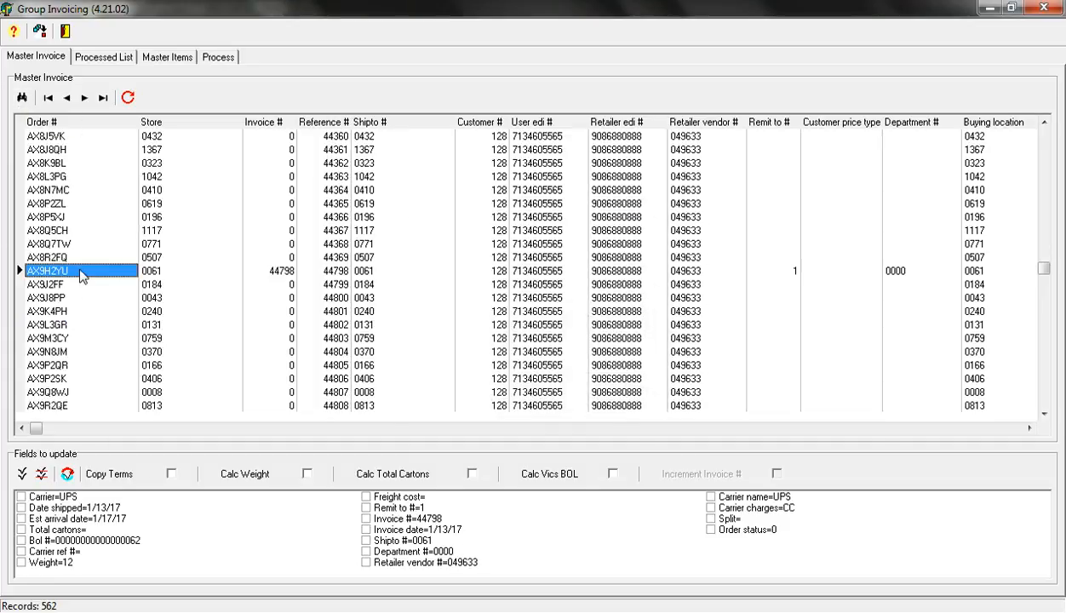
left_click(22, 475)
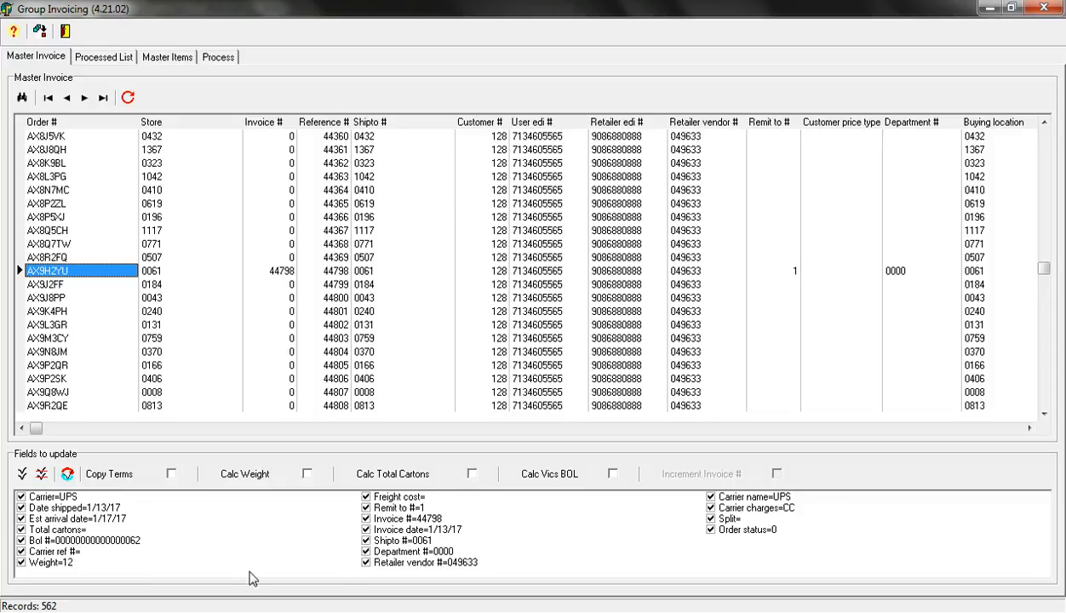
left_click(366, 542)
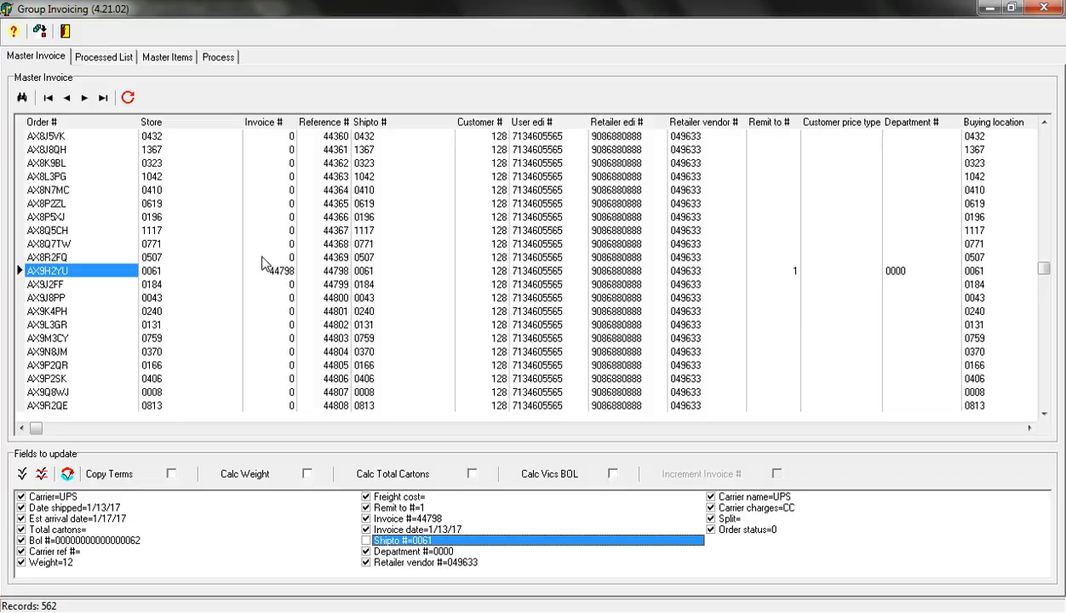
Manually select the store 0813 order with reference 44808 and add it to the group update list
left_click(117, 61)
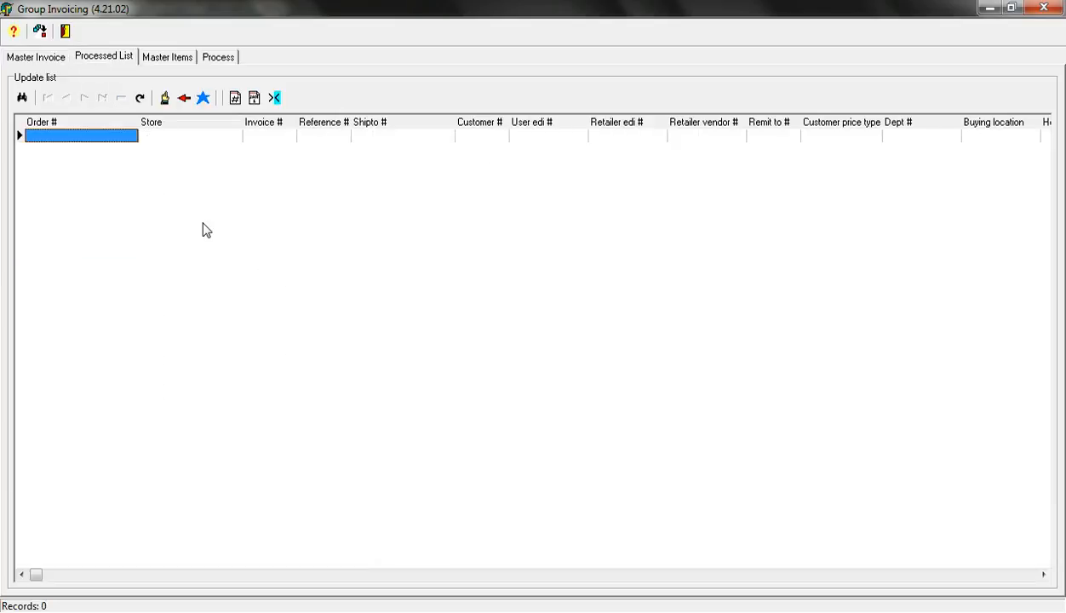
left_click(166, 98)
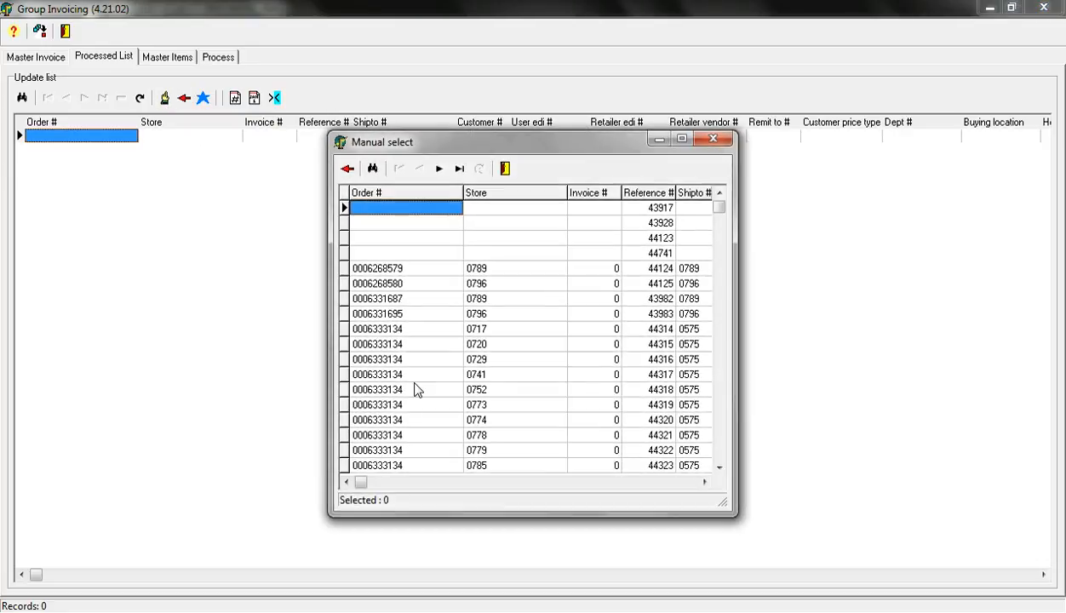
left_click_drag(718, 214, 718, 464)
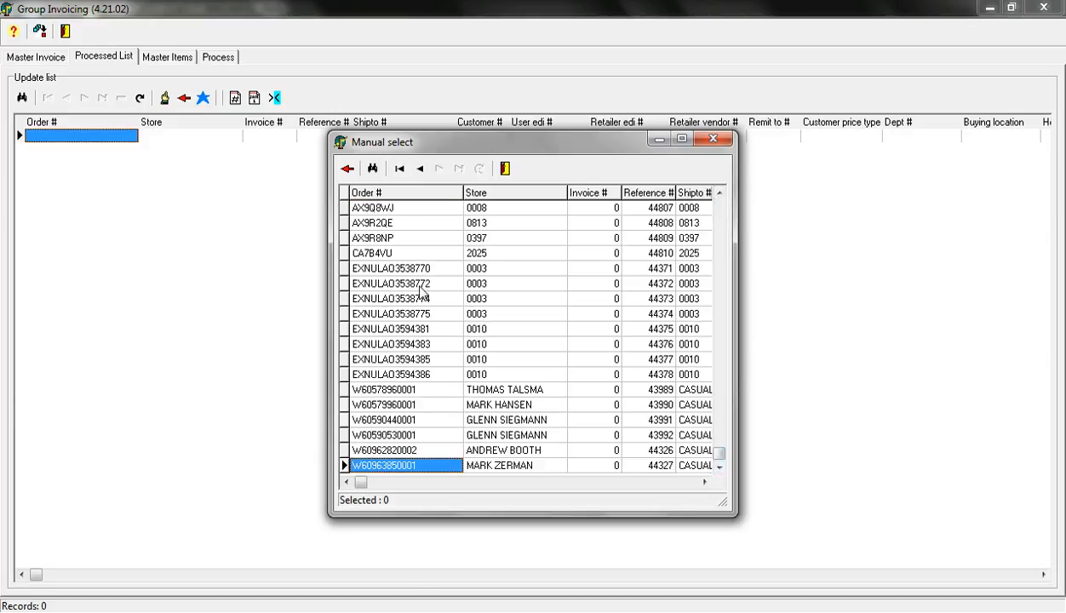
left_click(400, 225)
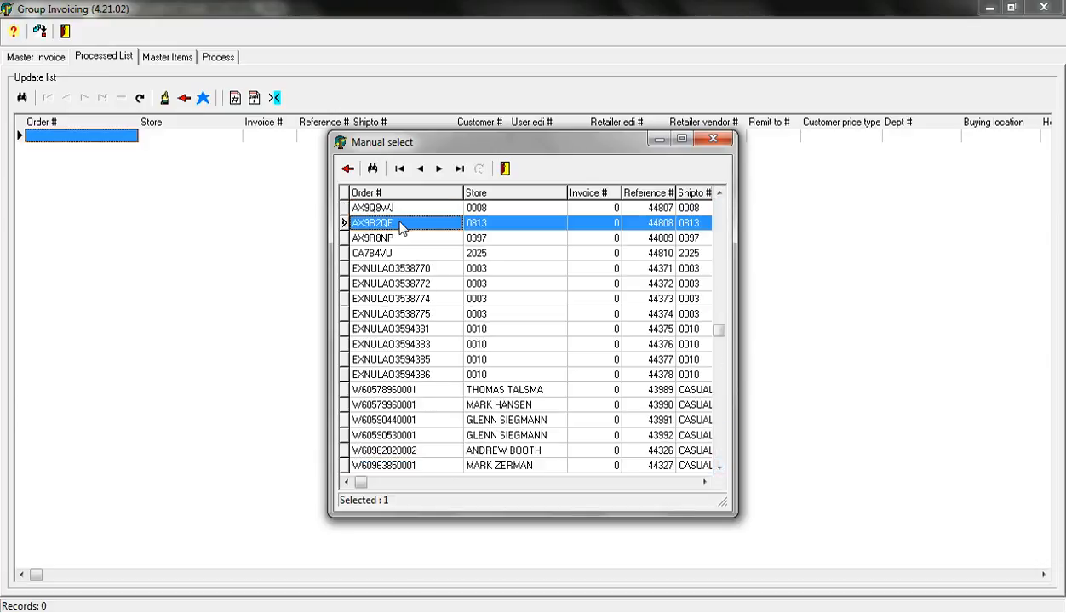
left_click(347, 169)
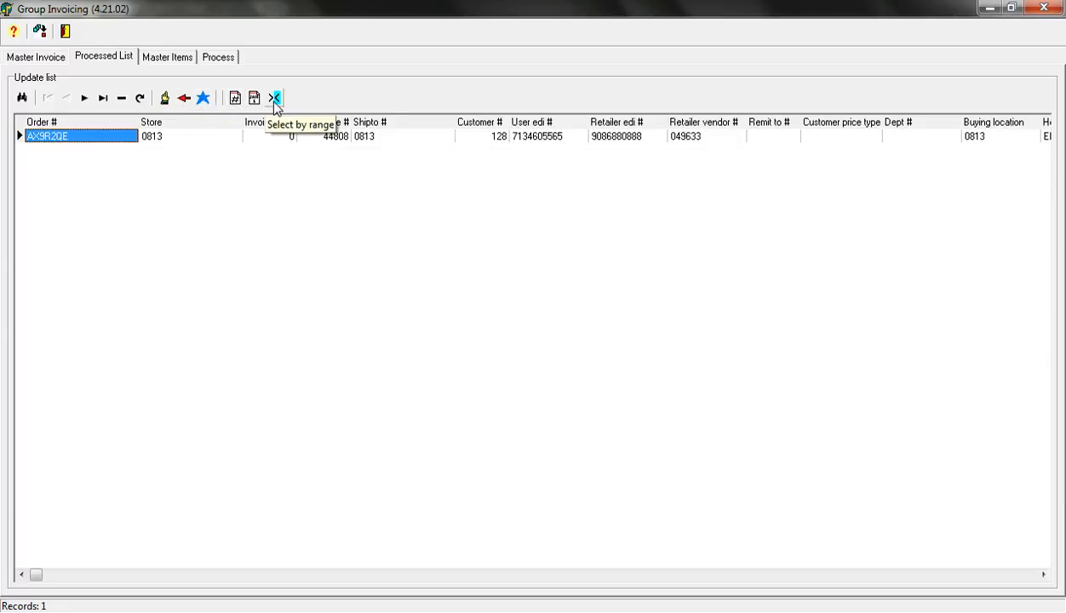
Complete all master items at 100% shipped, boxed ALL IN ONE
left_click(168, 57)
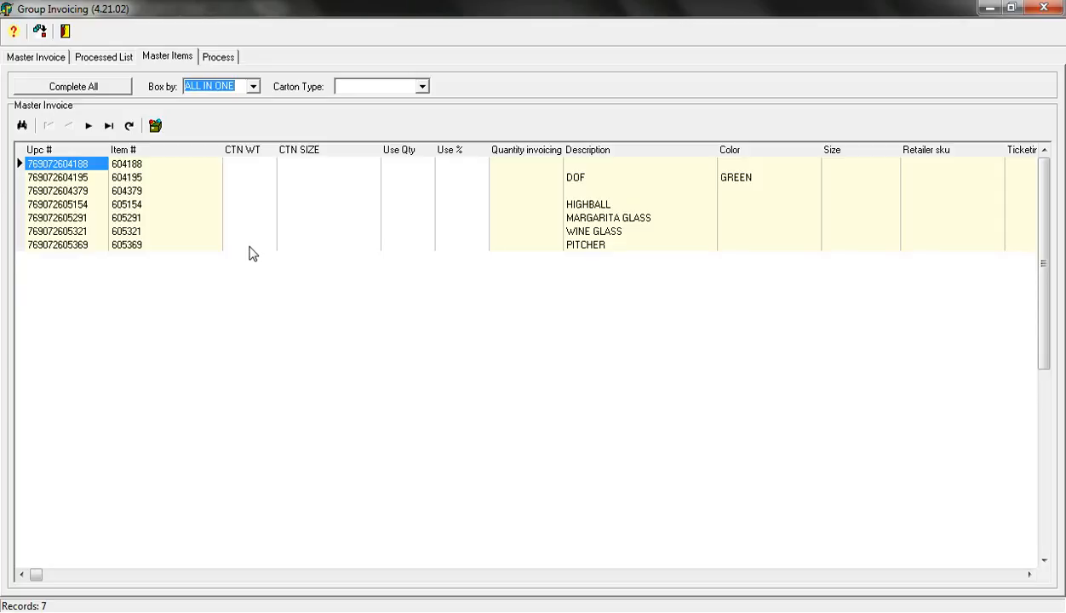
left_click(107, 59)
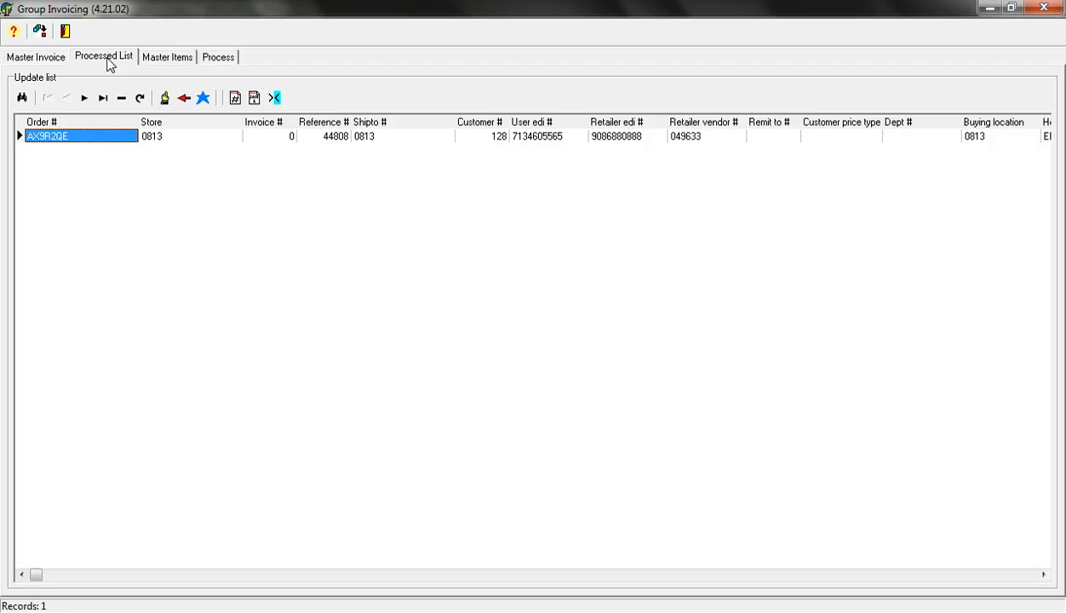
left_click(174, 59)
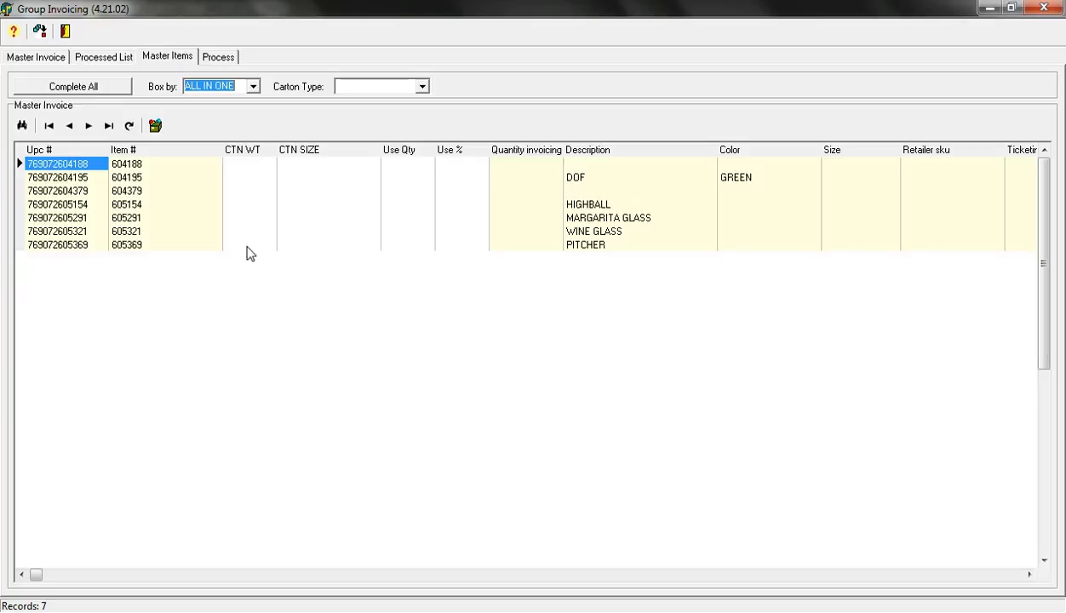
left_click(101, 89)
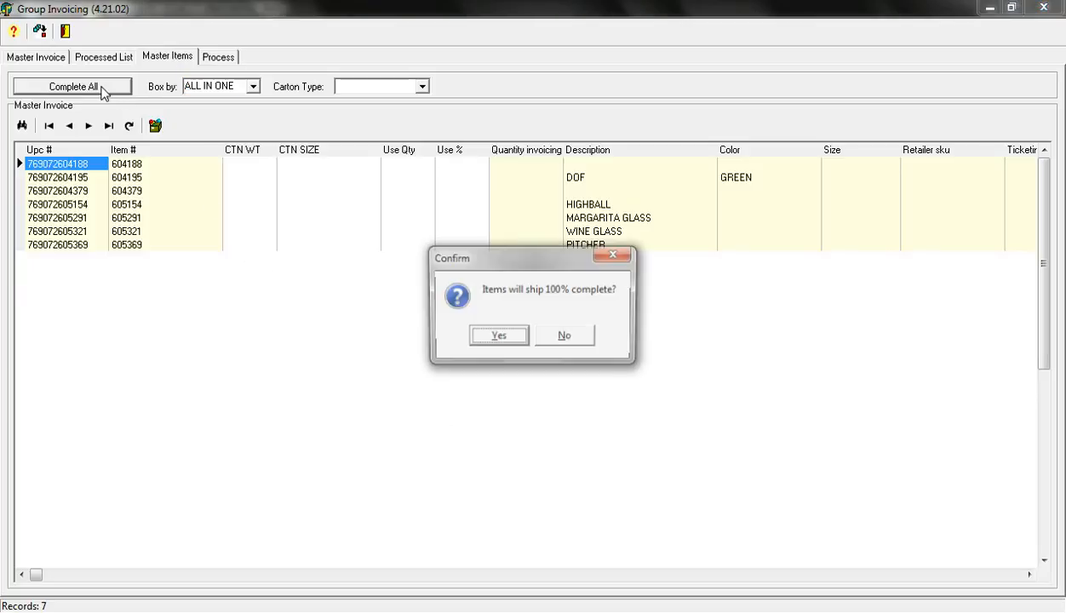
left_click(499, 337)
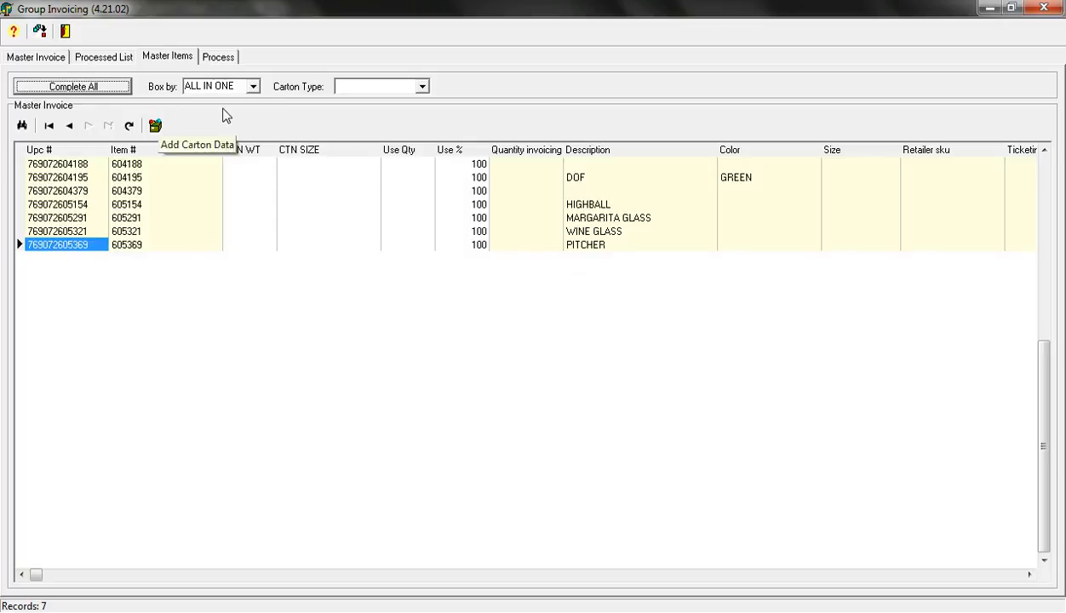
Post the master invoice details to the store 0813 order in the update list and exit Group Invoicing
left_click(226, 58)
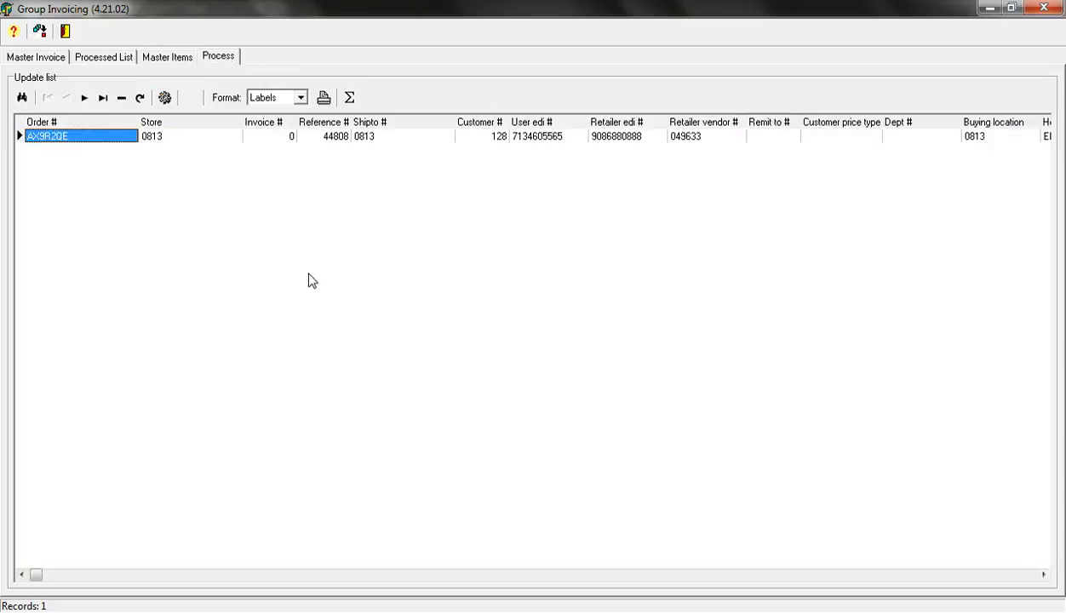
left_click(165, 98)
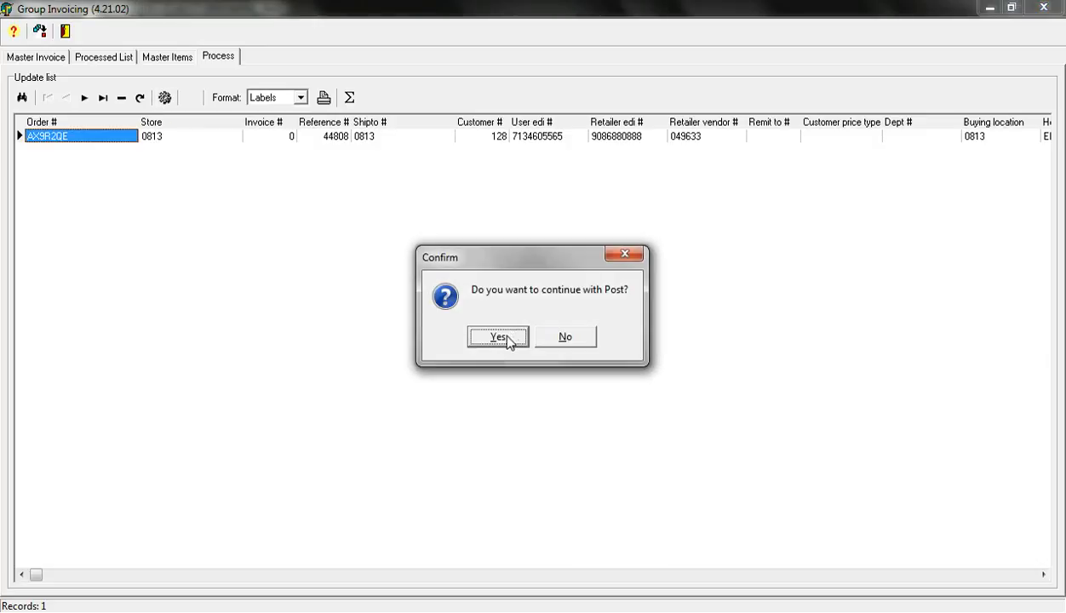
left_click(506, 339)
left_click(534, 331)
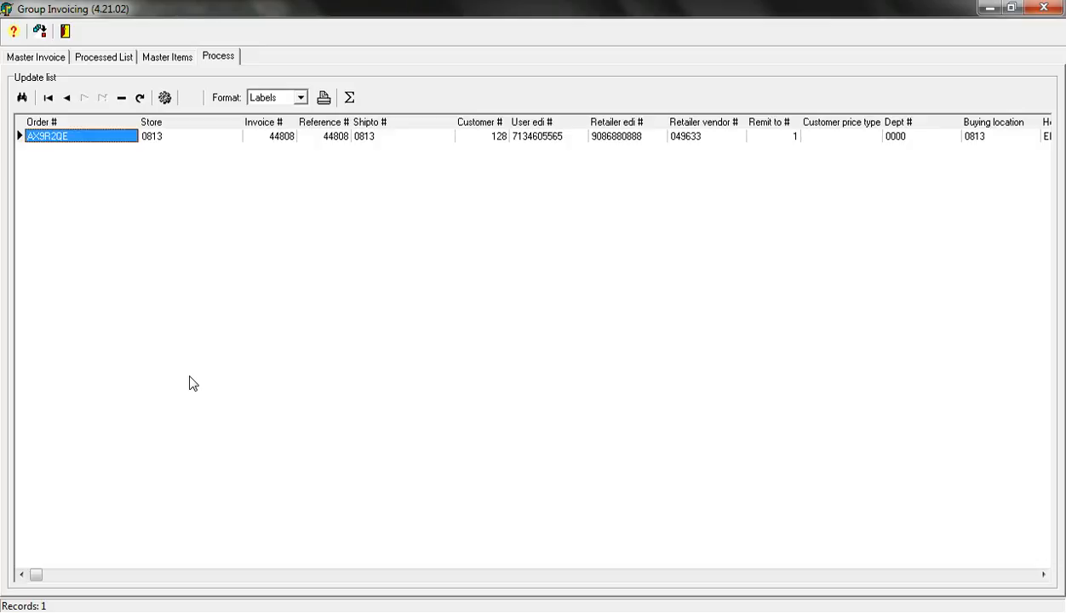
left_click(66, 32)
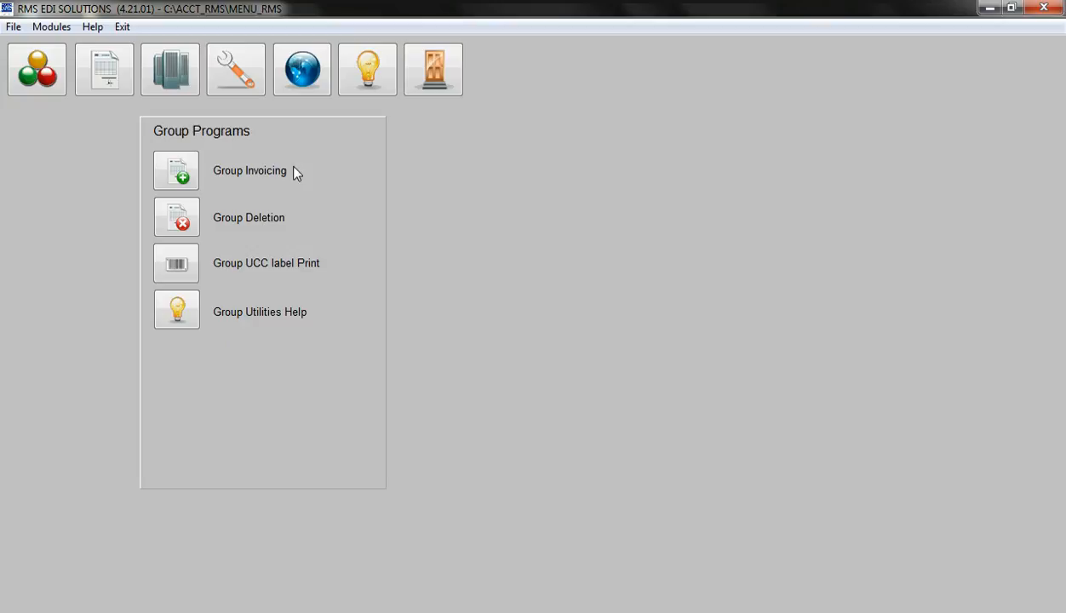
Open Send / Receive and start sending the invoices and ship notices, declining to continue and dismissing the messages
left_click(303, 85)
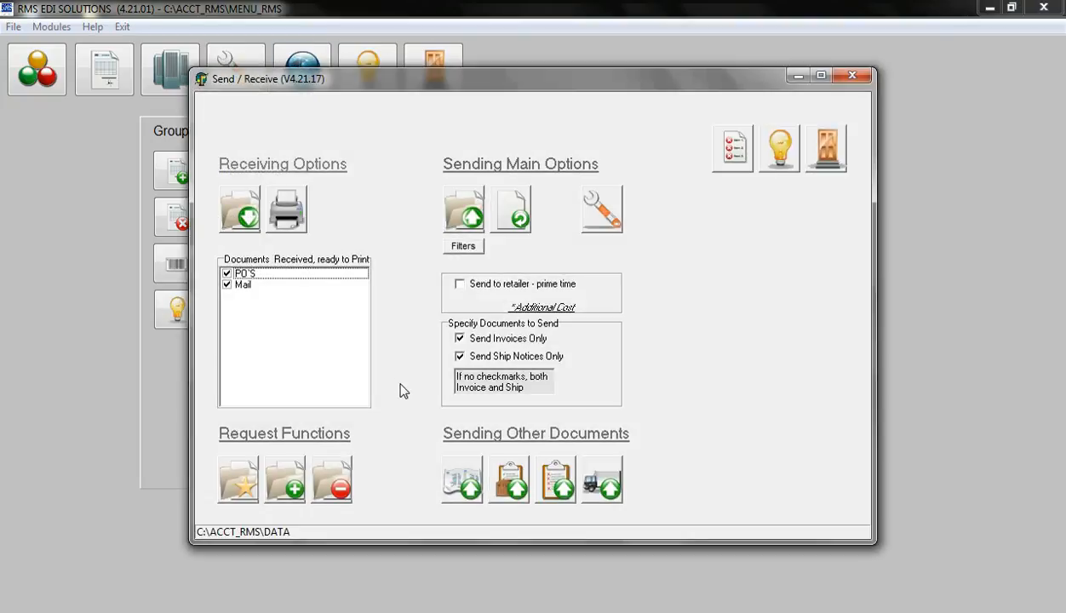
left_click(459, 211)
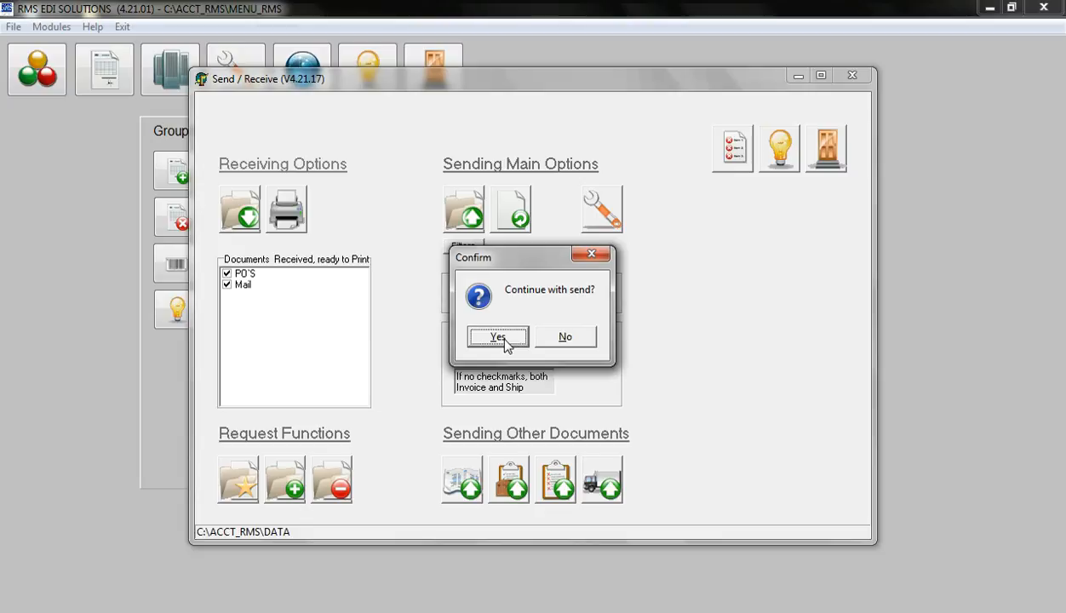
left_click(562, 340)
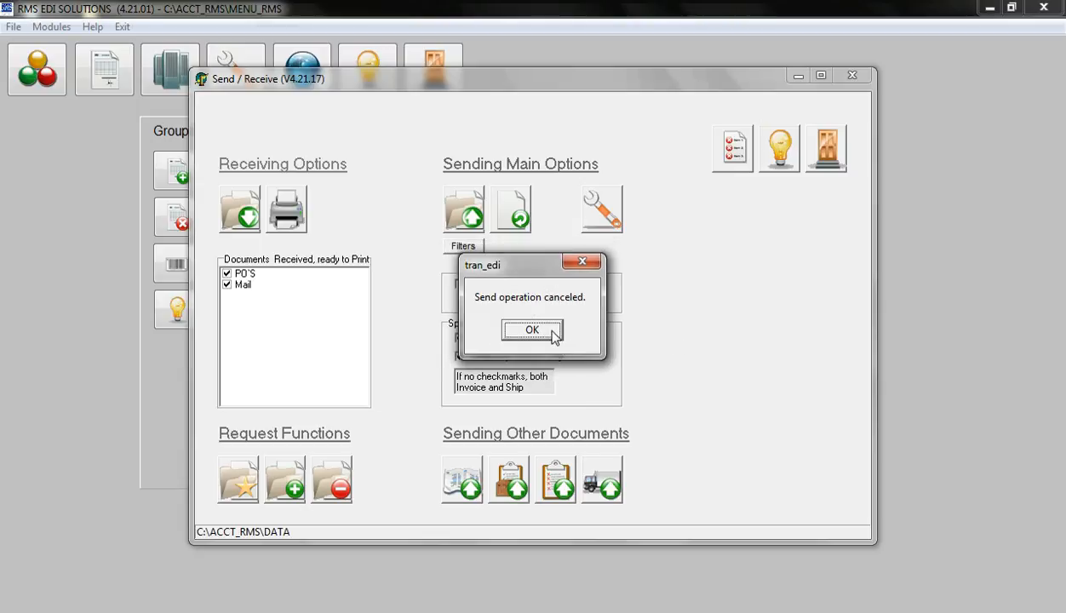
left_click(554, 338)
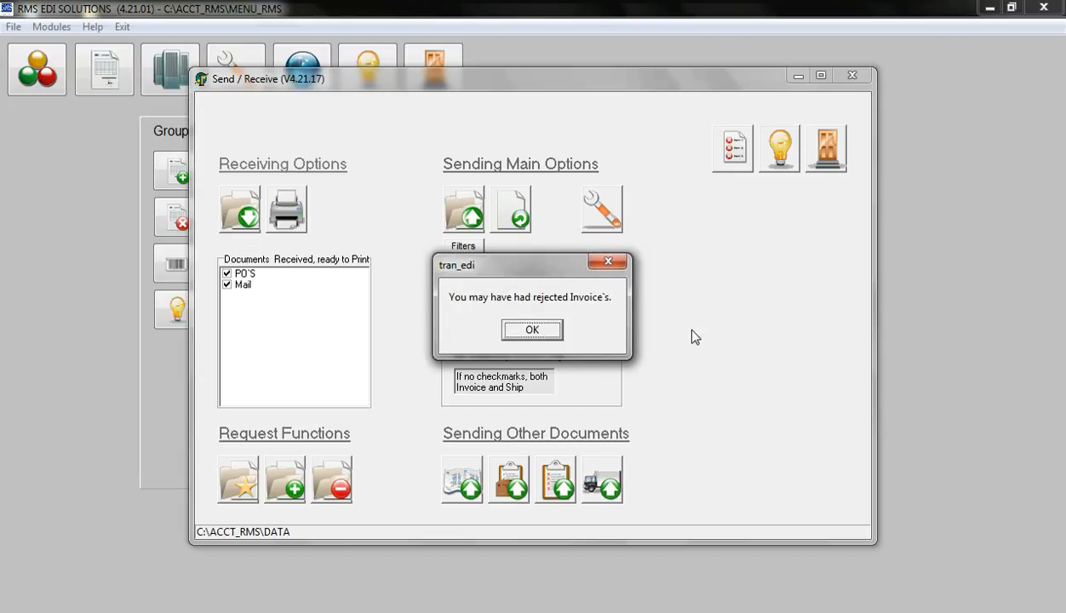
left_click(522, 332)
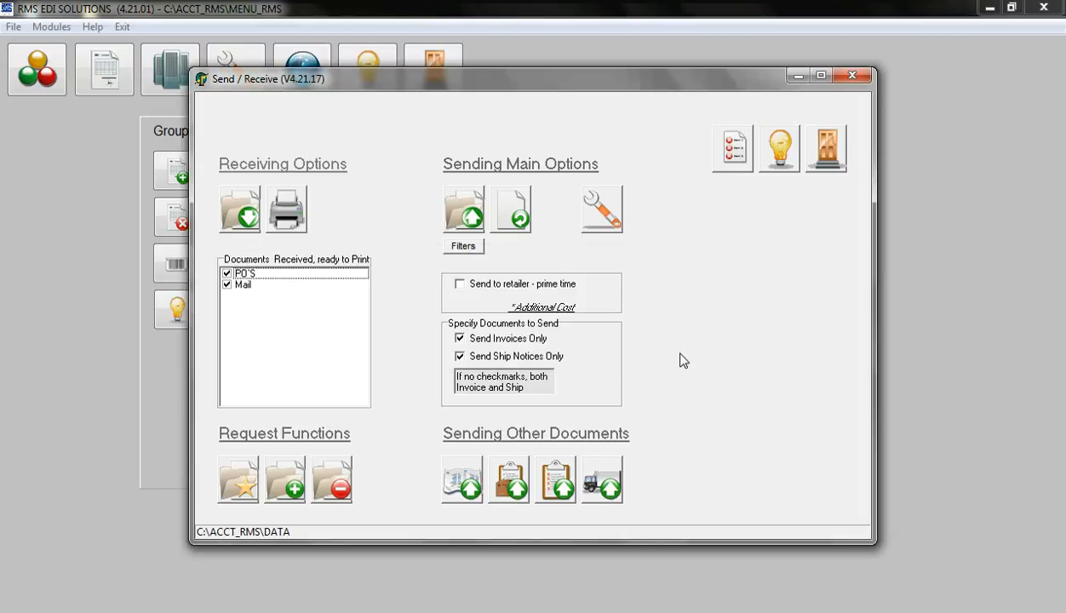